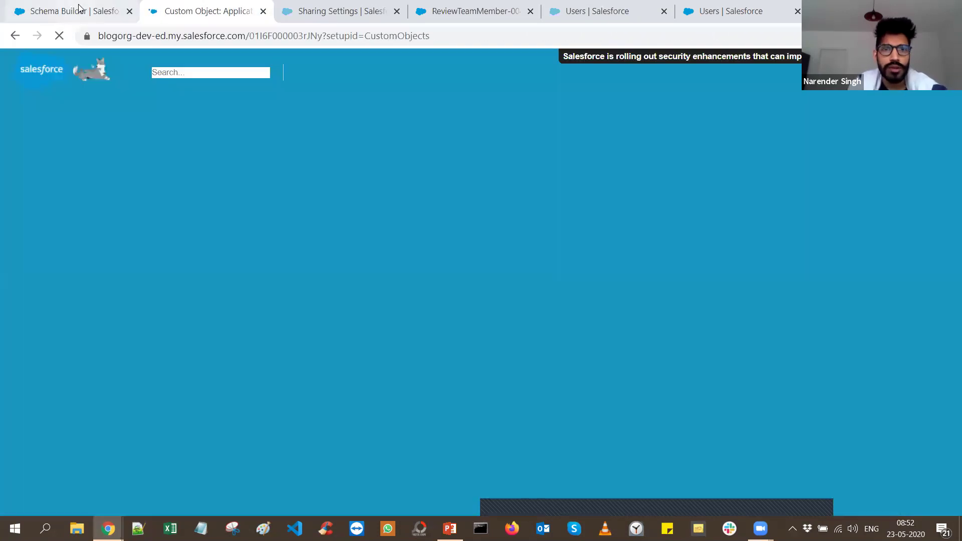
Review the Application custom object's definition down to its Apex Sharing Reasons section
click(79, 7)
click(169, 8)
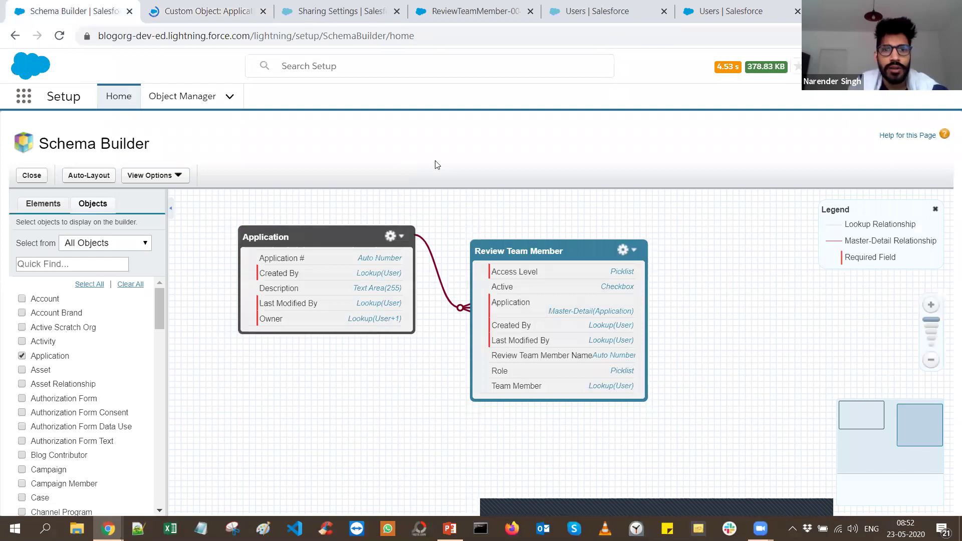
scroll(450, 180, up, 4)
scroll(470, 155, up, 10)
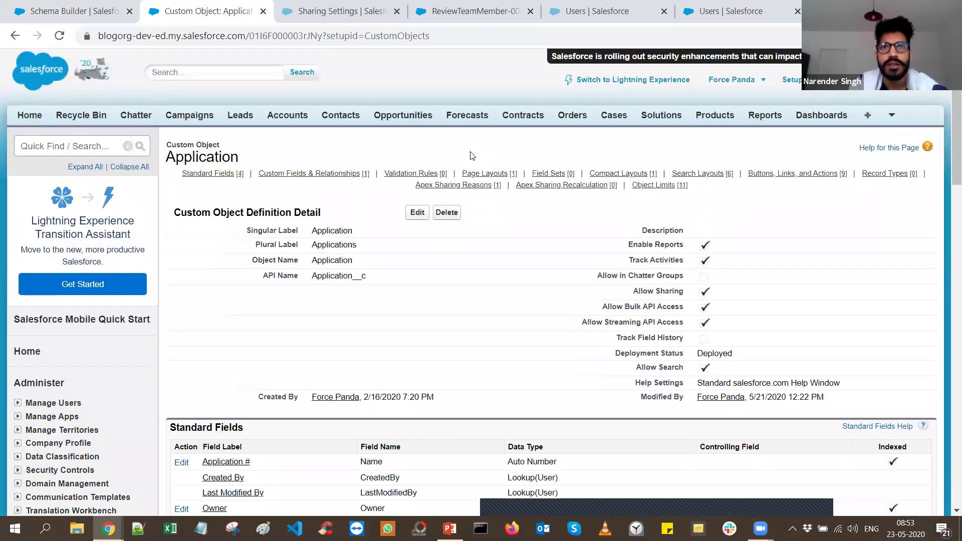
scroll(469, 155, down, 1)
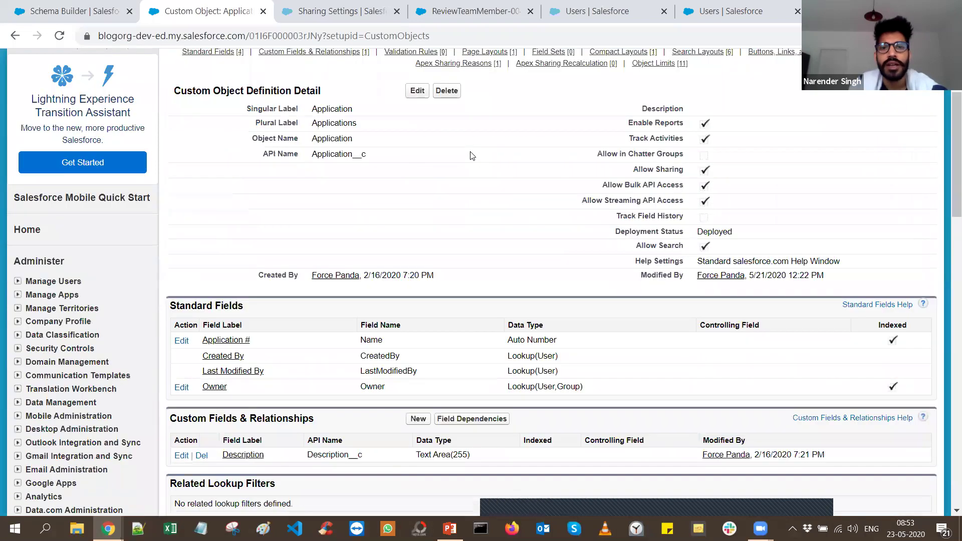
scroll(465, 100, up, 2)
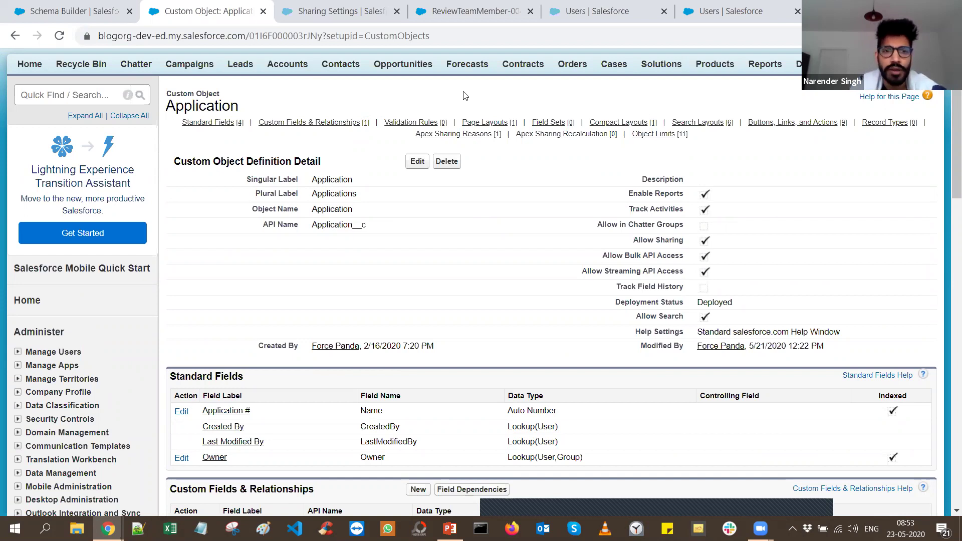
scroll(464, 95, down, 10)
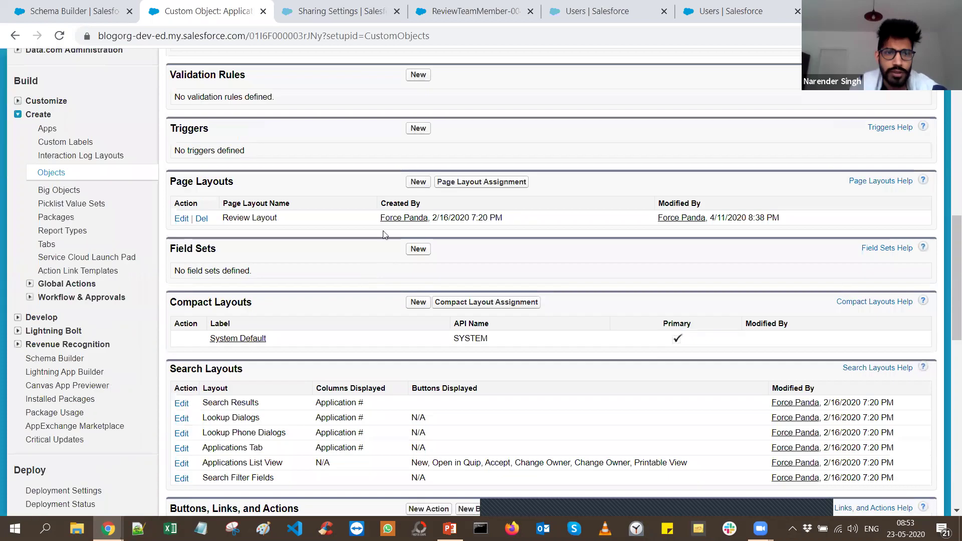
scroll(385, 234, down, 2)
scroll(394, 409, down, 7)
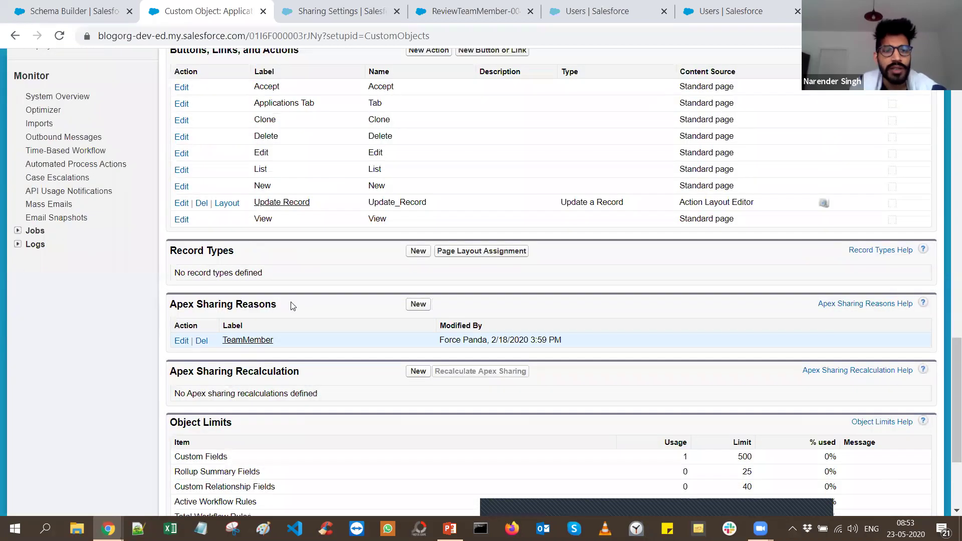
drag(276, 304, 163, 307)
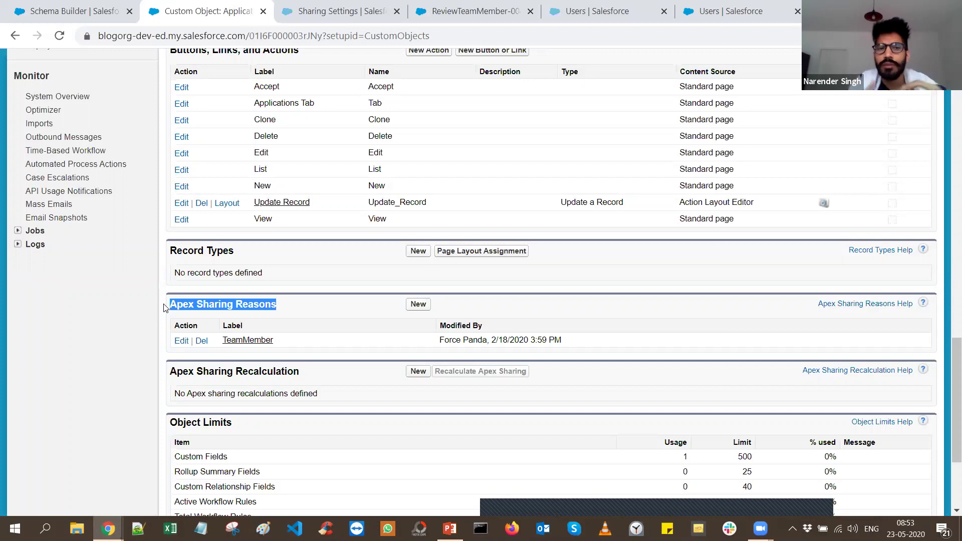
Inspect the TeamMember Apex sharing reason's name and return to the sharing sections of the Application object
click(253, 343)
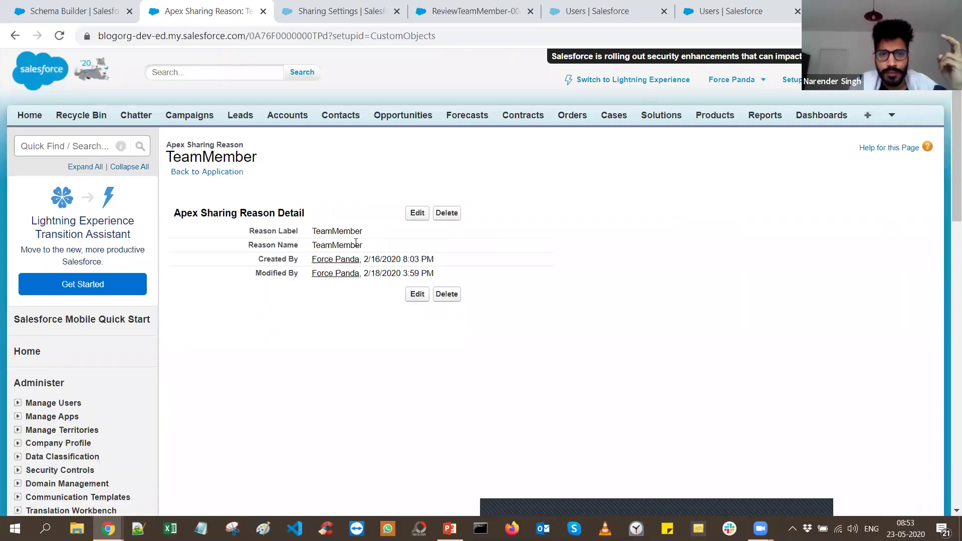
double_click(354, 244)
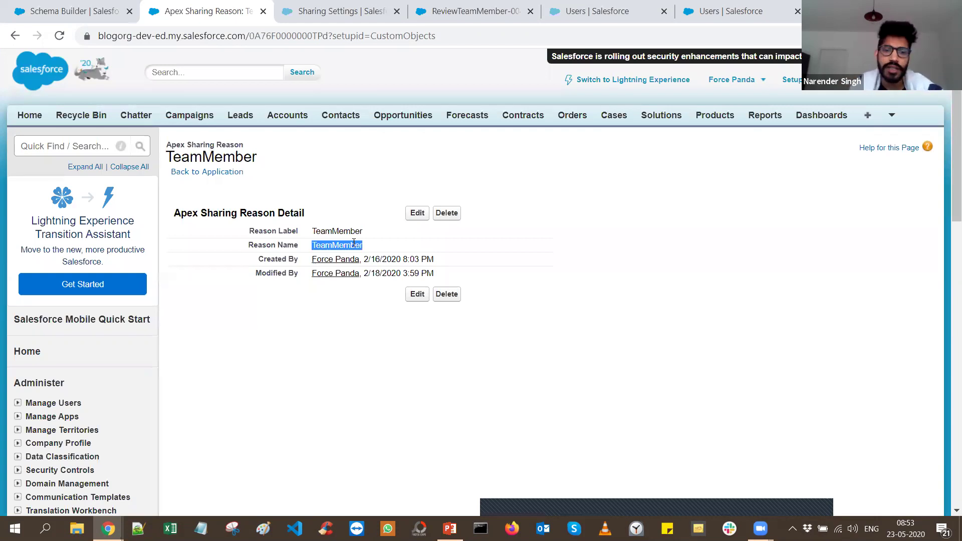
click(202, 172)
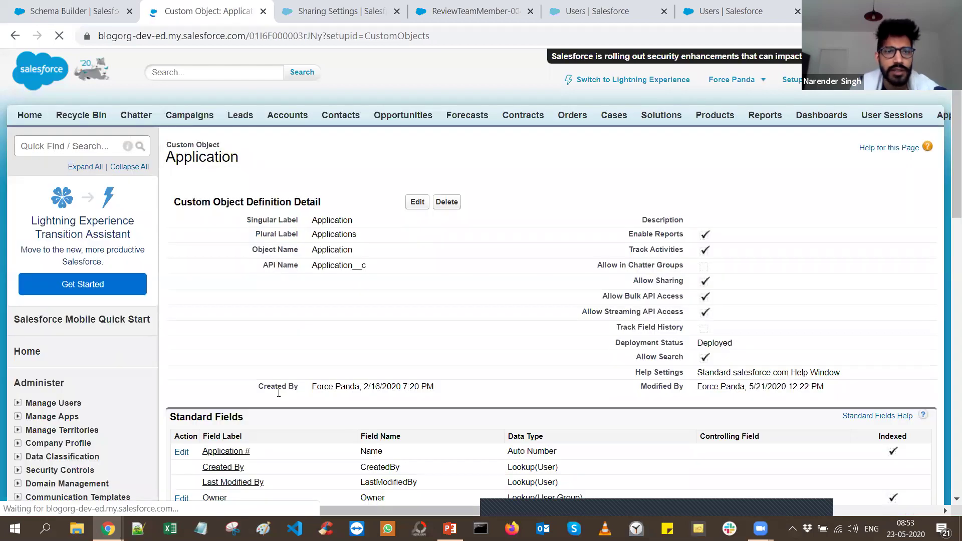
scroll(275, 393, down, 5)
scroll(275, 393, down, 1)
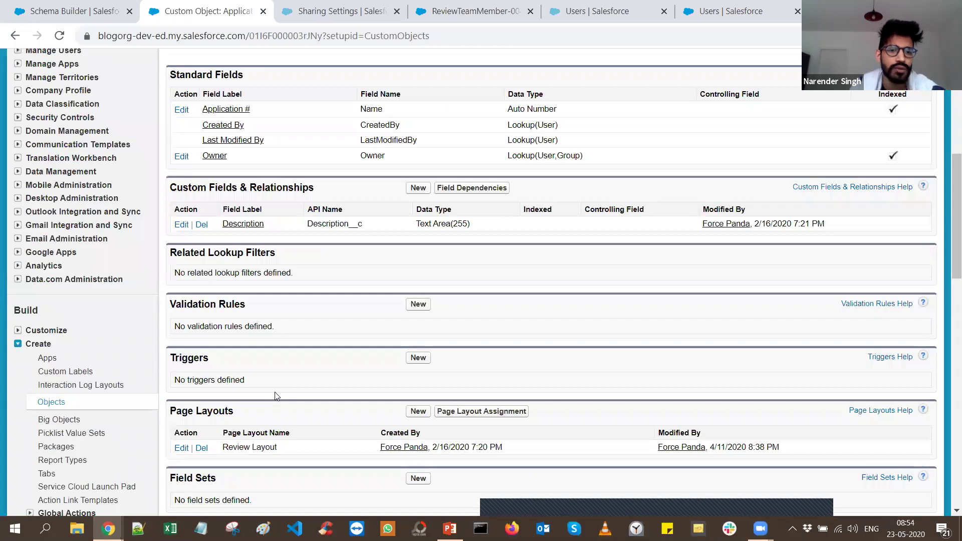
scroll(275, 396, down, 8)
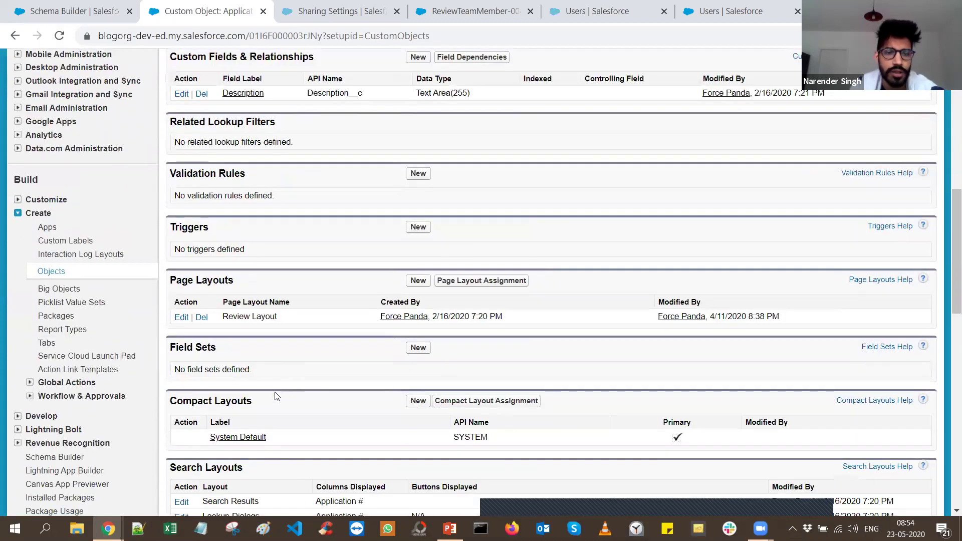
scroll(275, 396, down, 5)
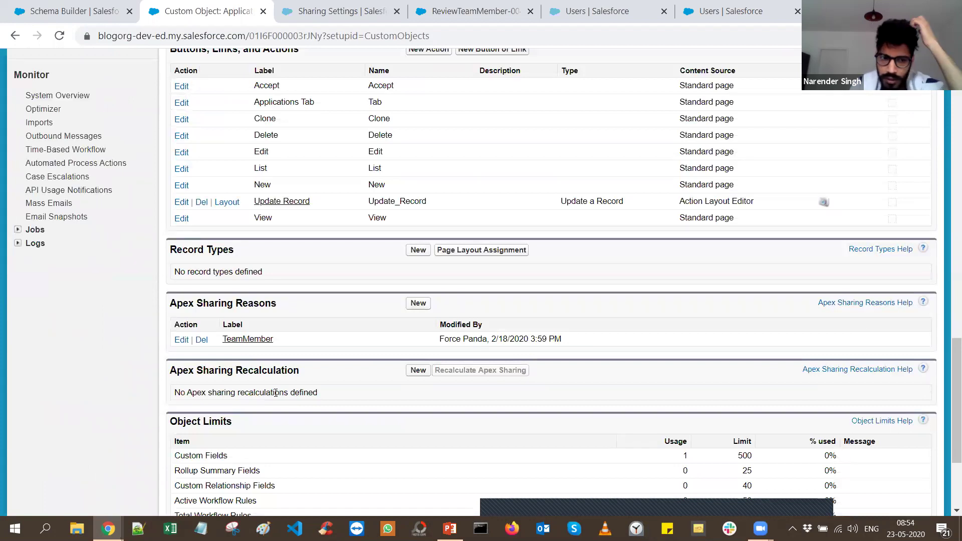
Display the sharing settings for the Application object and review its organization-wide defaults and sharing rules
click(335, 16)
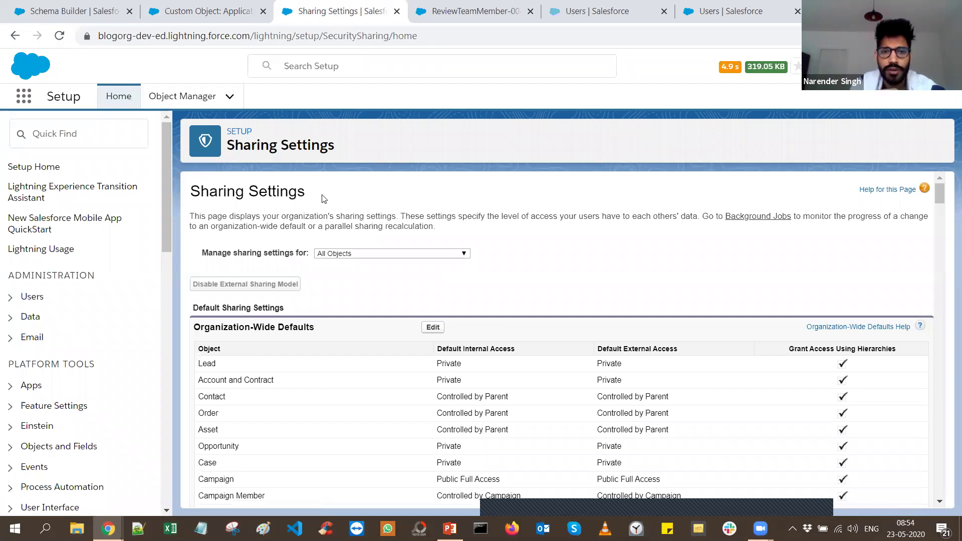
click(411, 253)
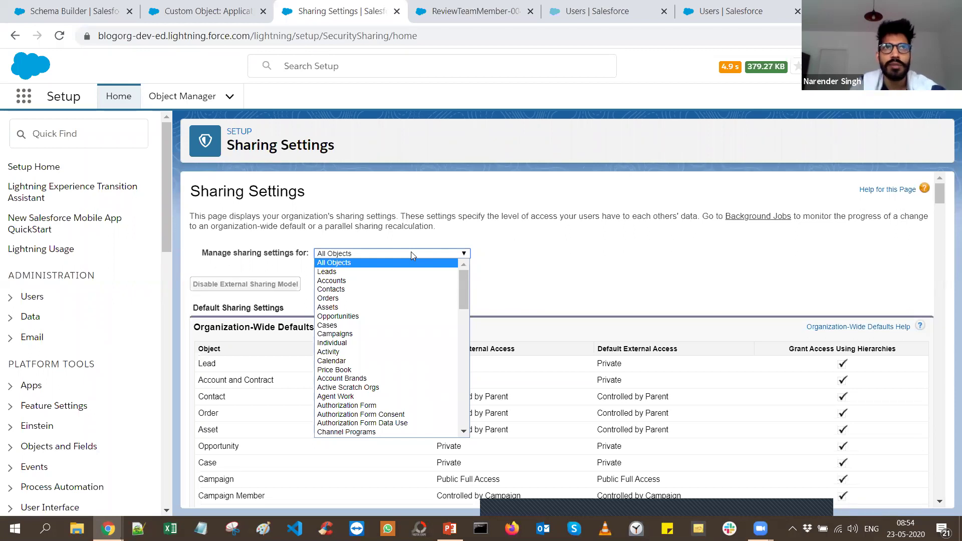
text(ap)
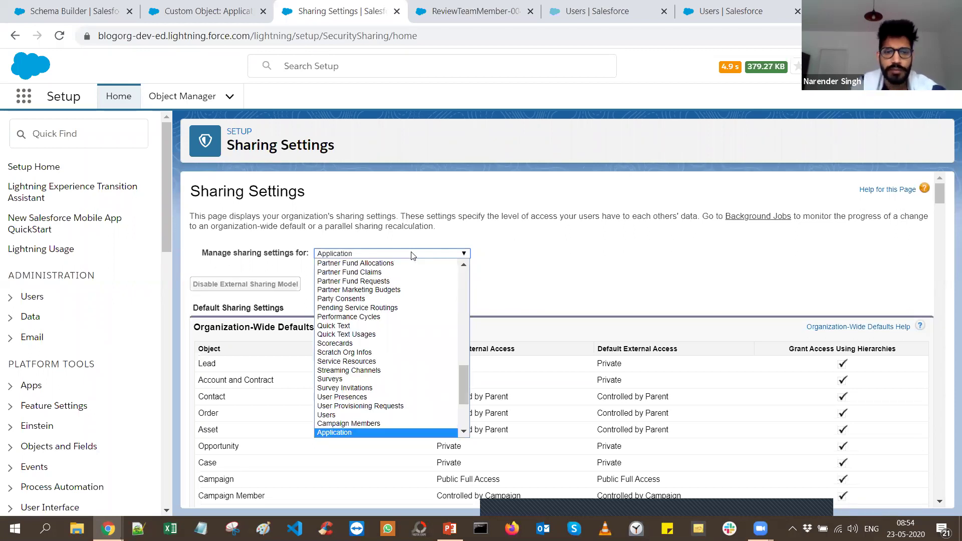
key(Return)
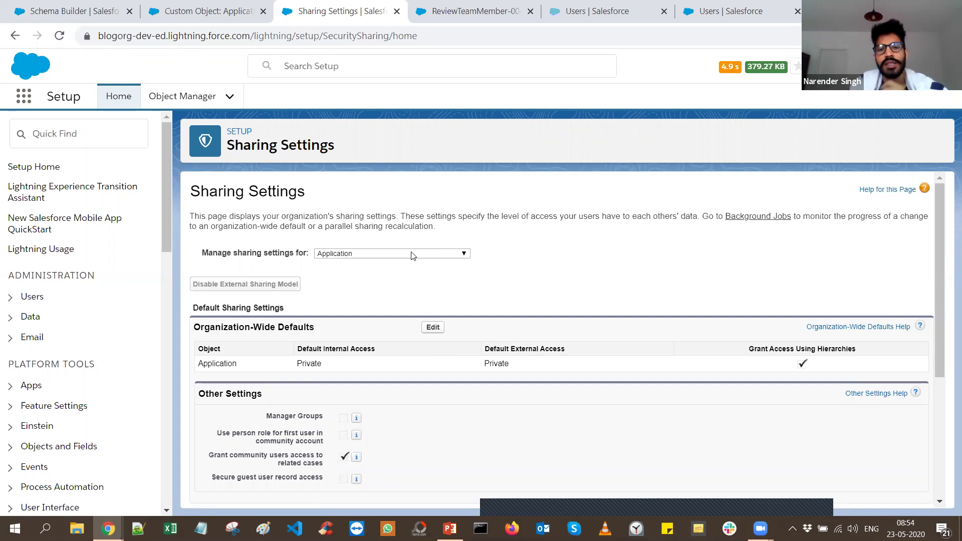
scroll(412, 256, down, 2)
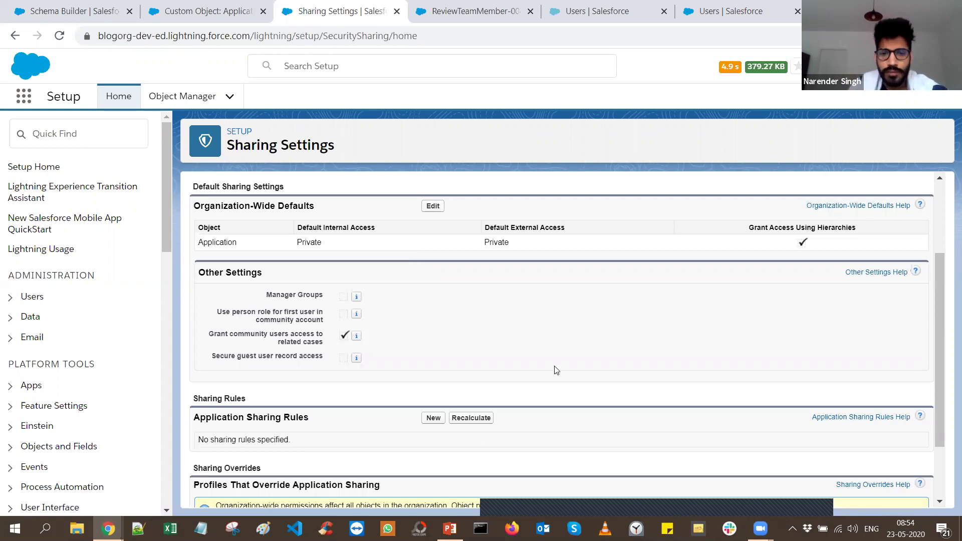
scroll(555, 367, down, 2)
scroll(555, 366, up, 4)
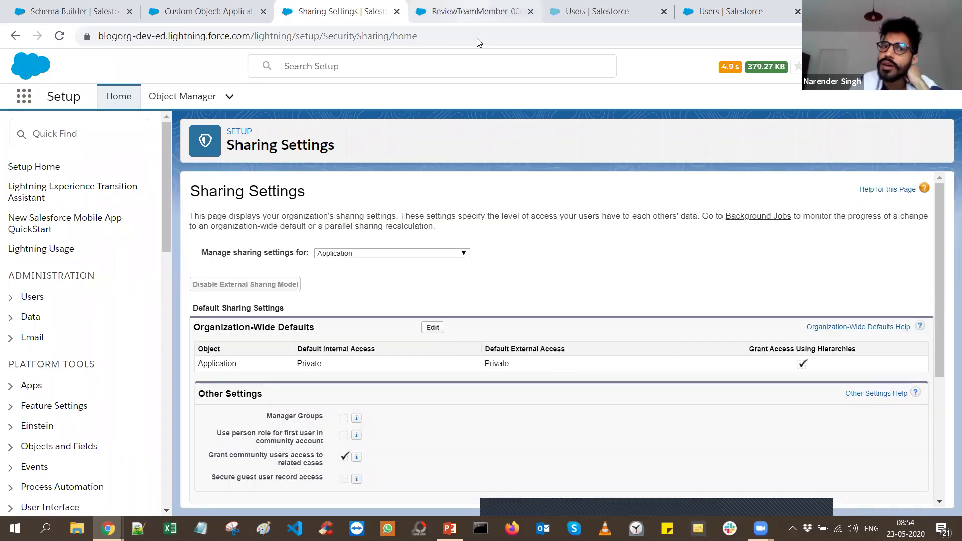
Examine the related lists and details of the ReviewTeamMember-004 record
click(475, 11)
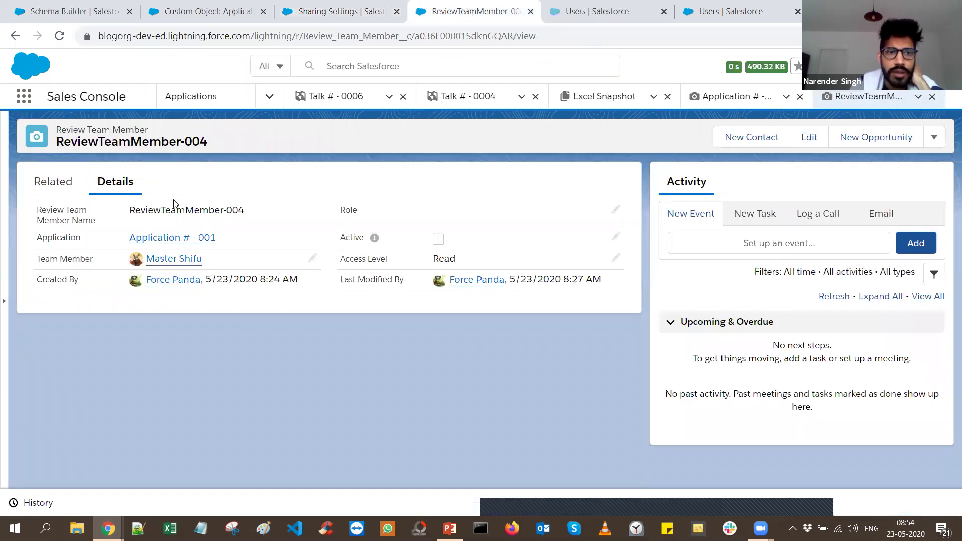
click(52, 185)
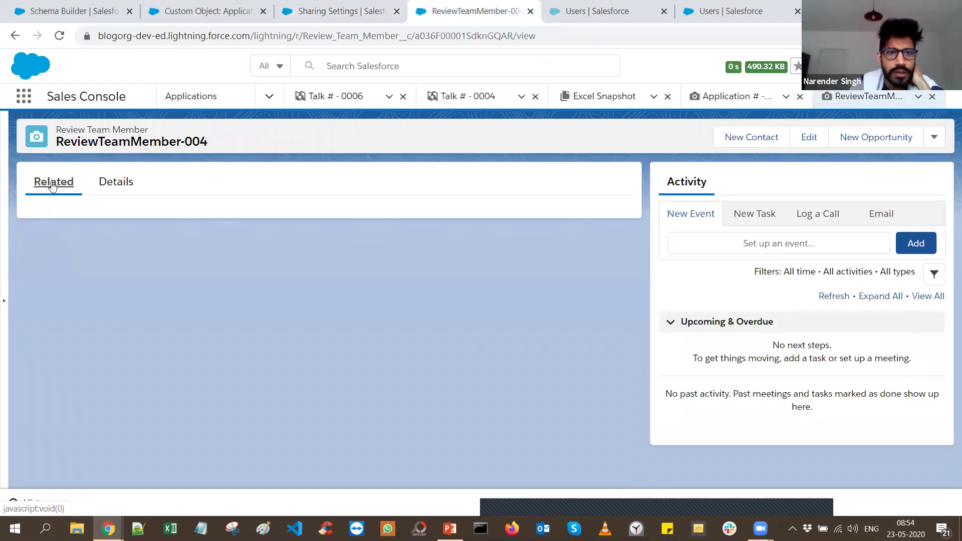
click(111, 190)
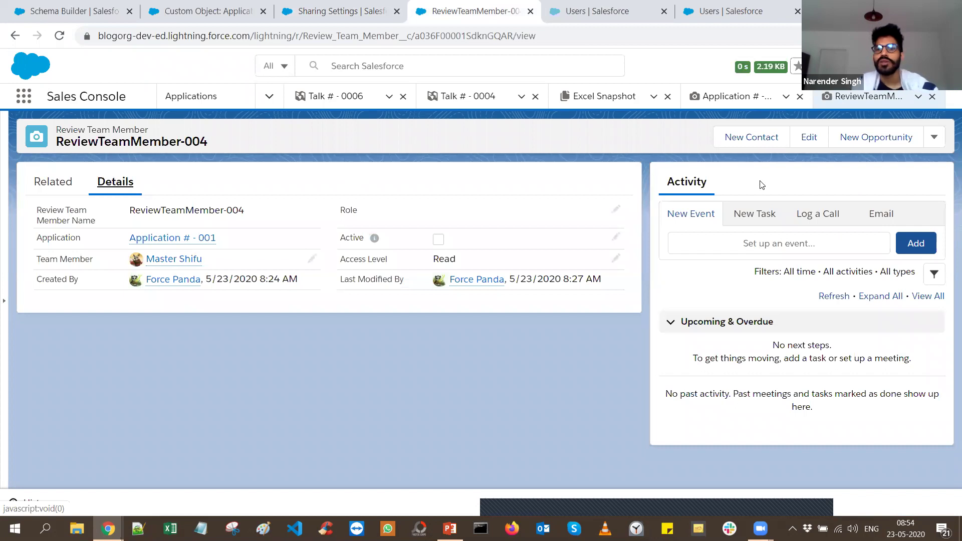
Delete the existing review team member from Application # - 001 and check its Review Team Members list
click(743, 101)
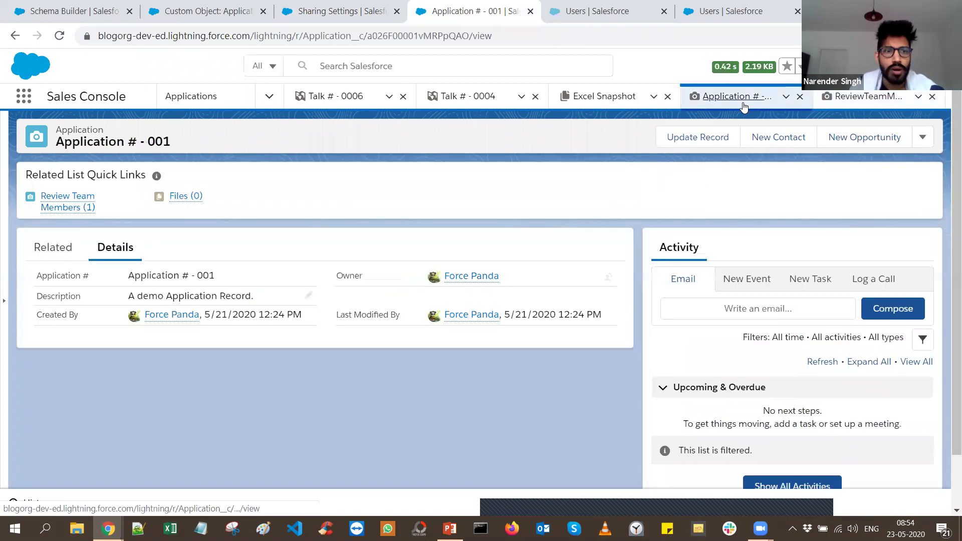
mouse_move(70, 204)
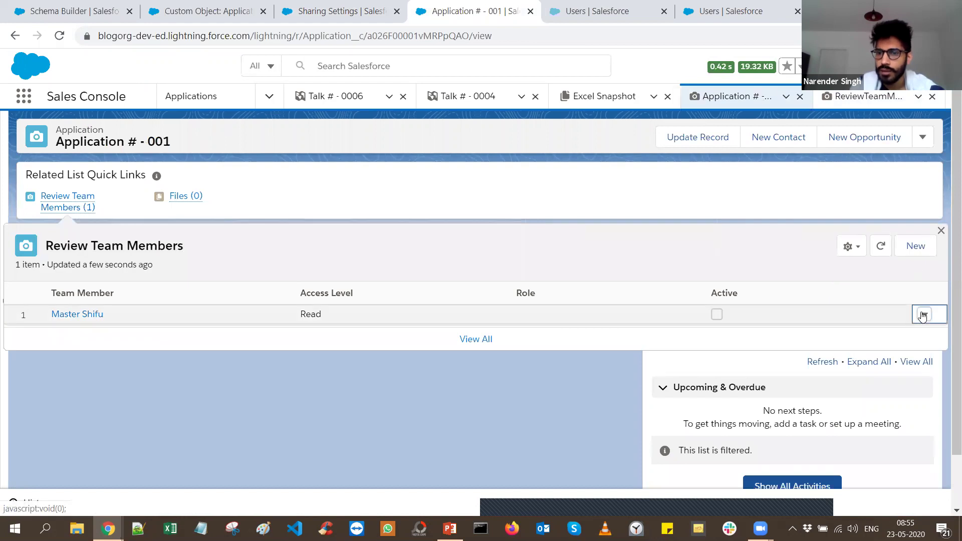
click(921, 317)
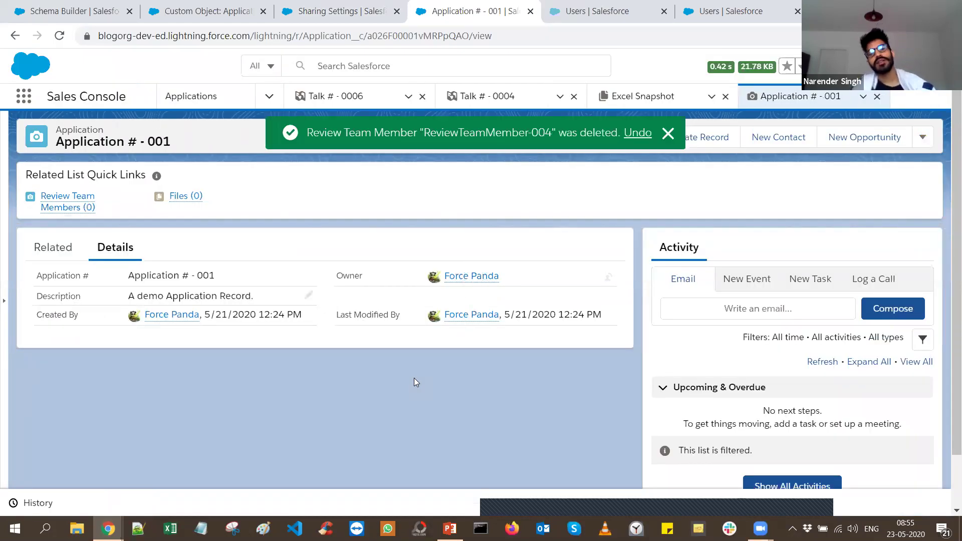
mouse_move(88, 207)
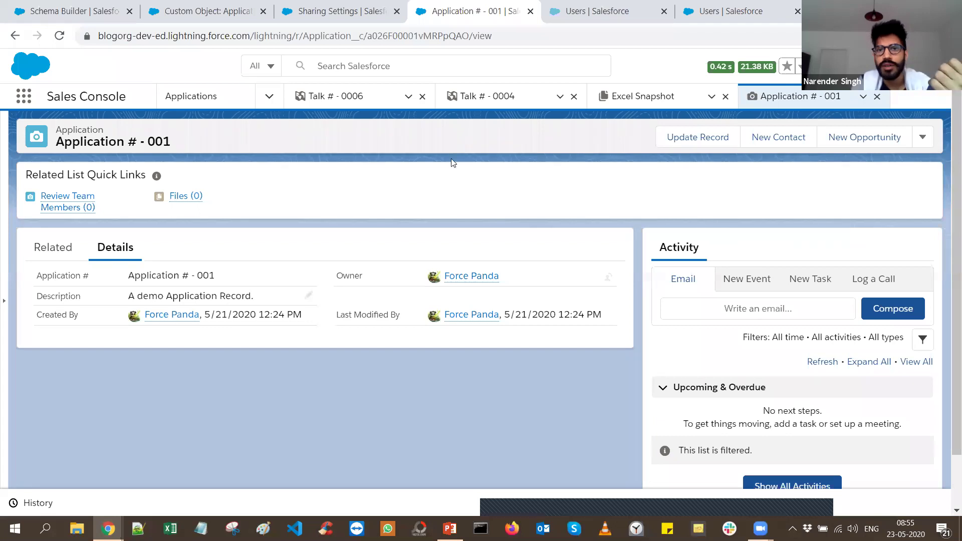
Switch to the browser window logged in as the other user and refresh the list of all applications
click(601, 14)
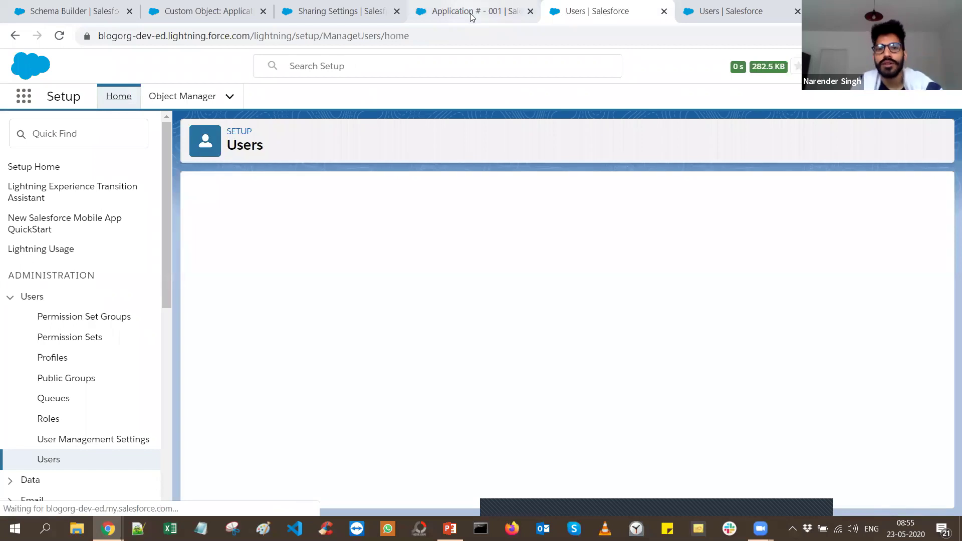
key(alt+Tab)
key(alt+Tab)
key(alt+Tab)
key(alt+Tab)
key(alt+Tab)
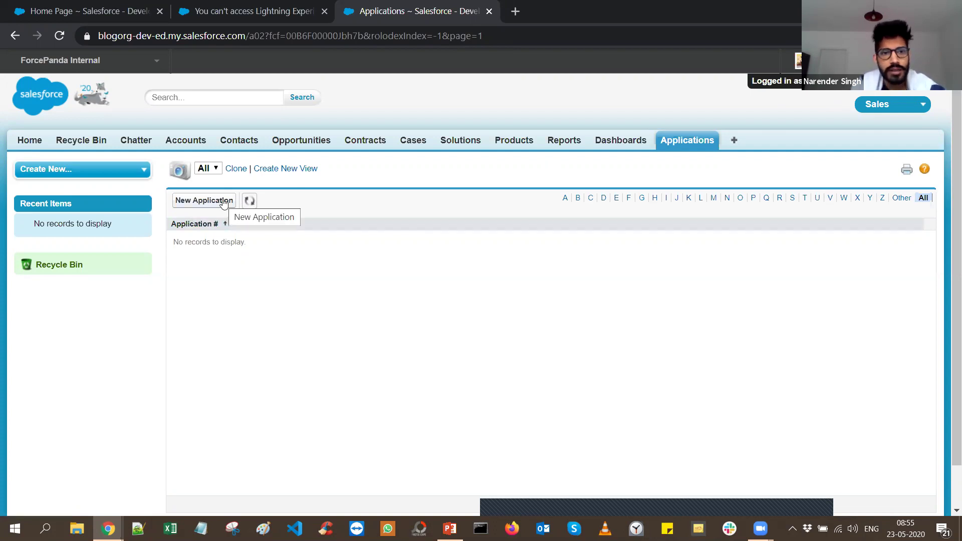
click(250, 201)
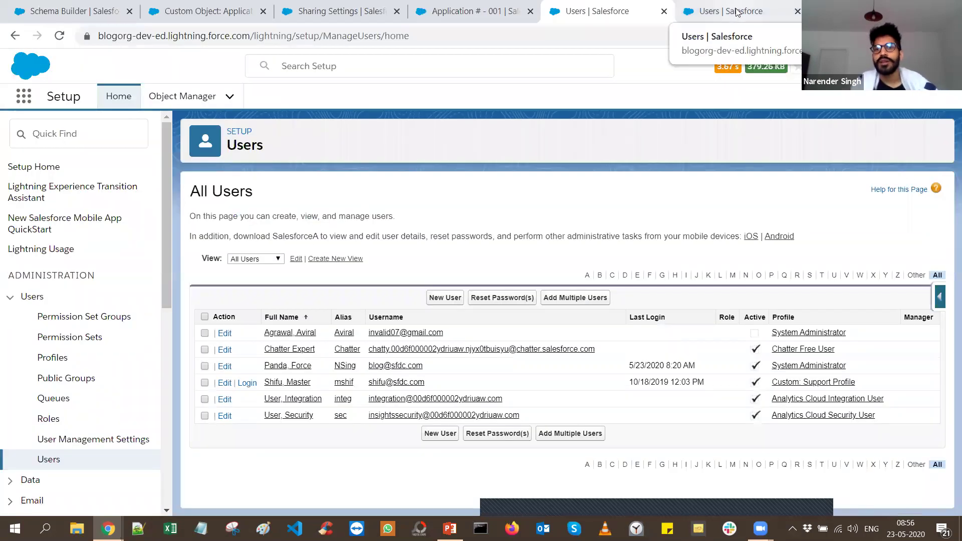
Start a new review team member for Application # - 001 and choose the suggested user as team member
click(495, 14)
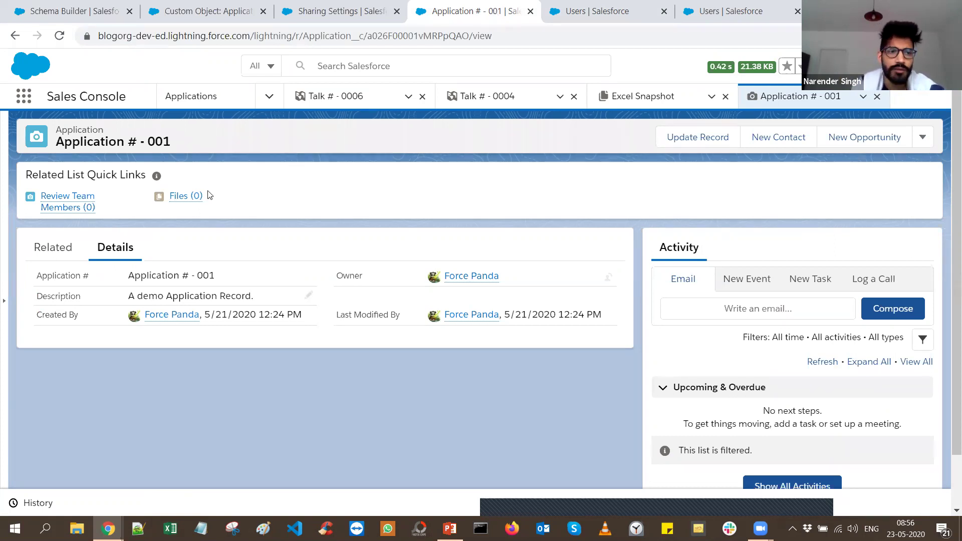
mouse_move(66, 205)
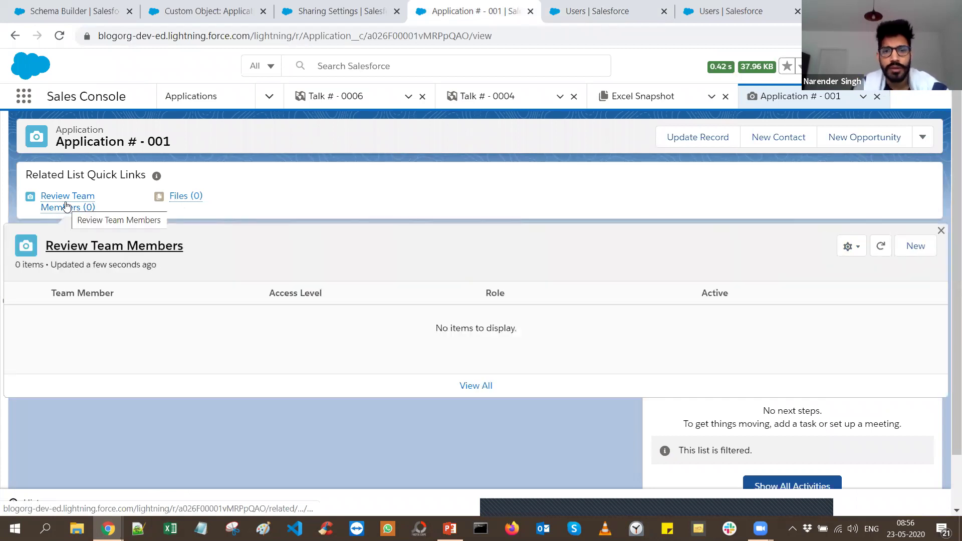
click(916, 252)
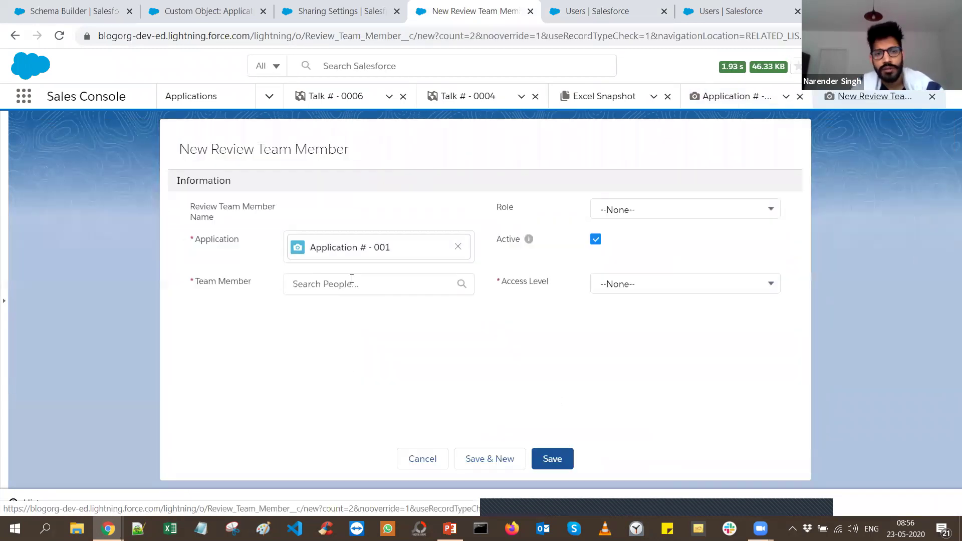
click(350, 283)
click(369, 321)
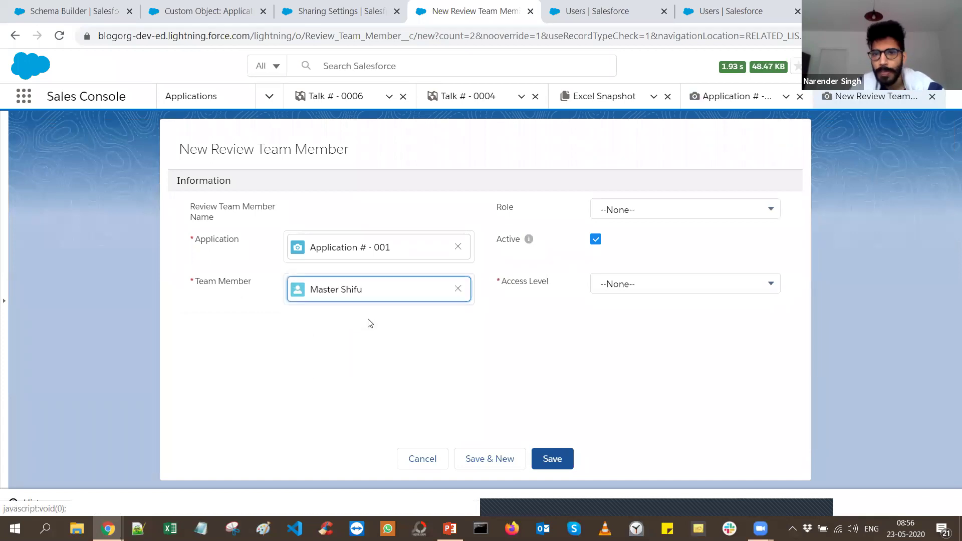
Set the new review team member's access level to Read and role to Manager, and save the record
click(713, 282)
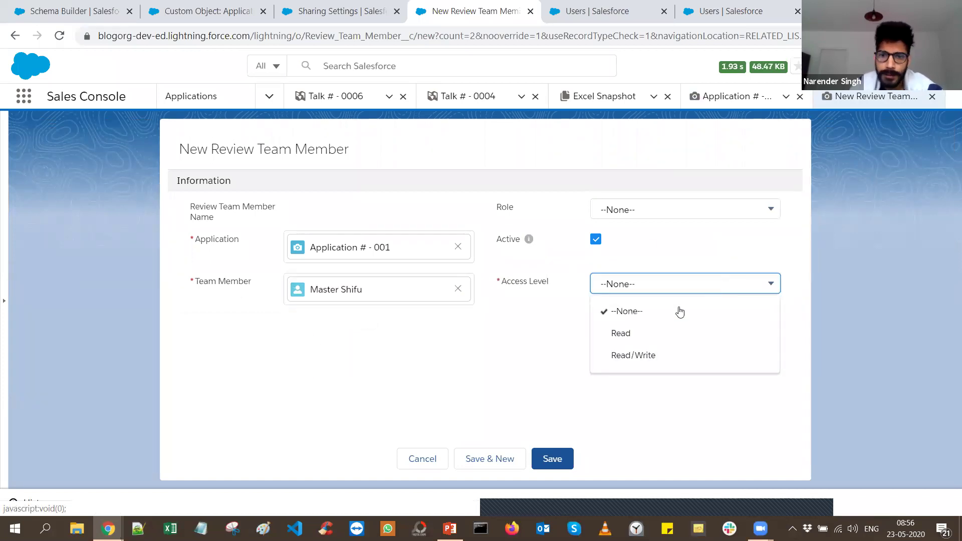
click(656, 333)
click(655, 210)
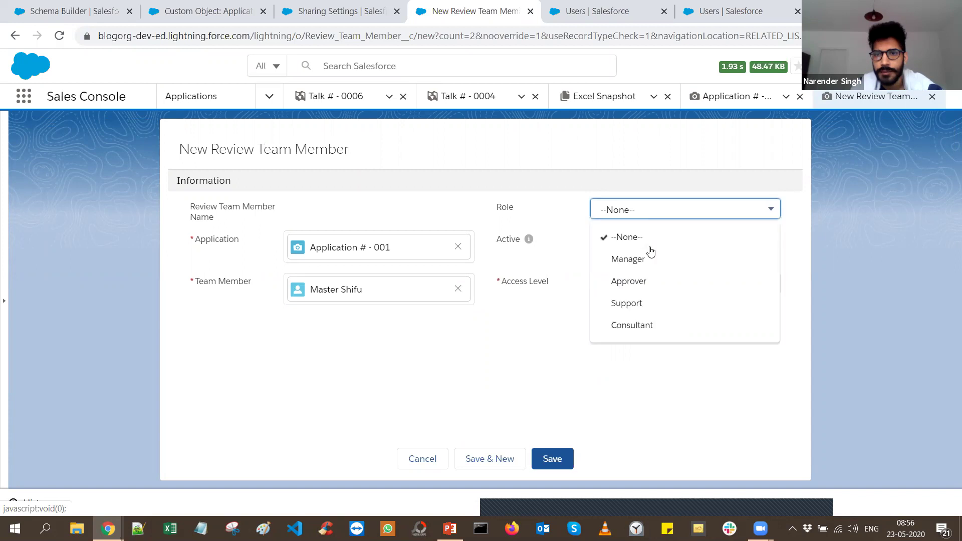
click(650, 259)
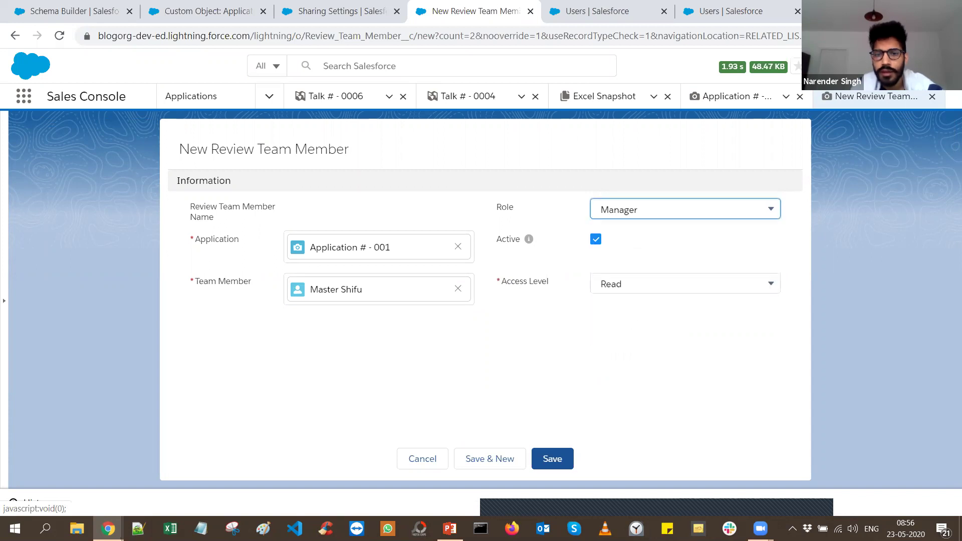
click(552, 459)
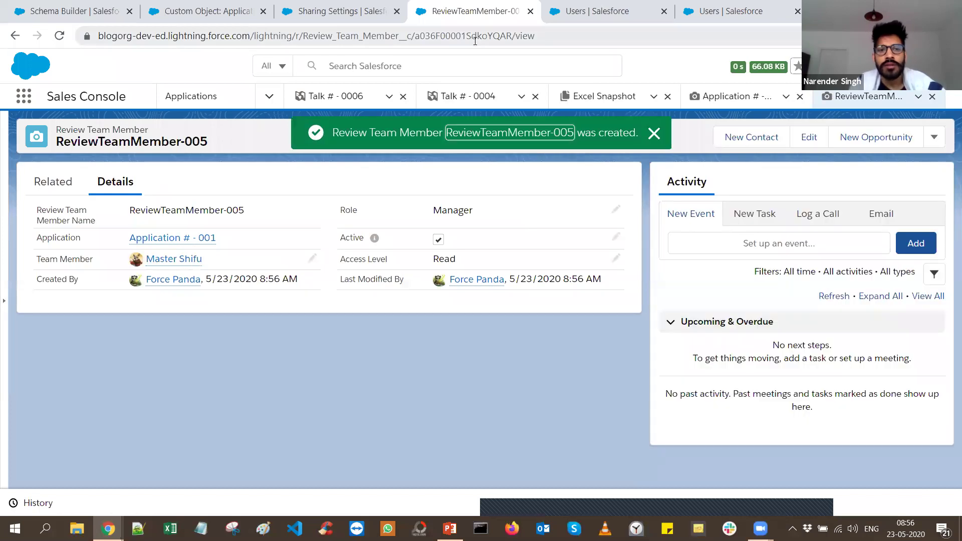
Switch to the other user's browser window, refresh the application list, open Application # - 001 and try to edit it
key(alt+Tab)
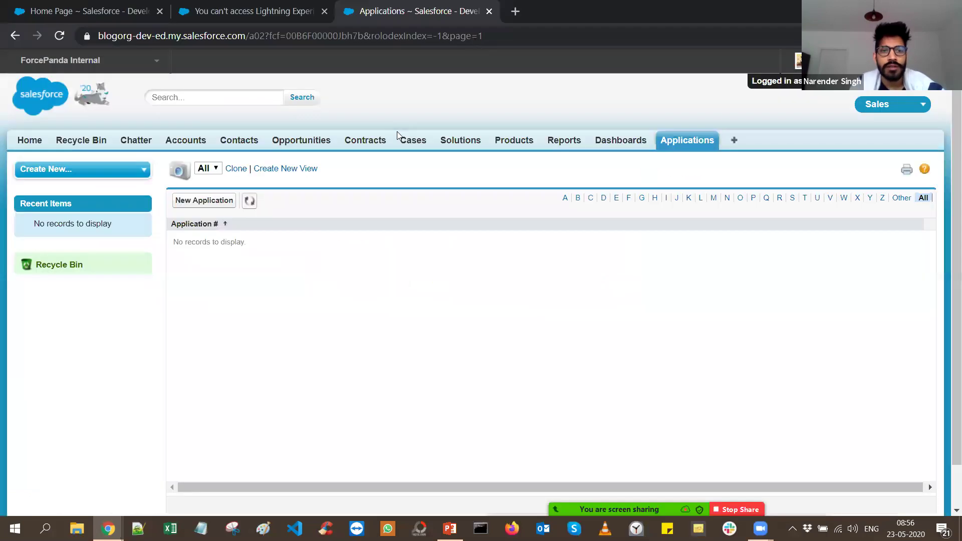
click(249, 201)
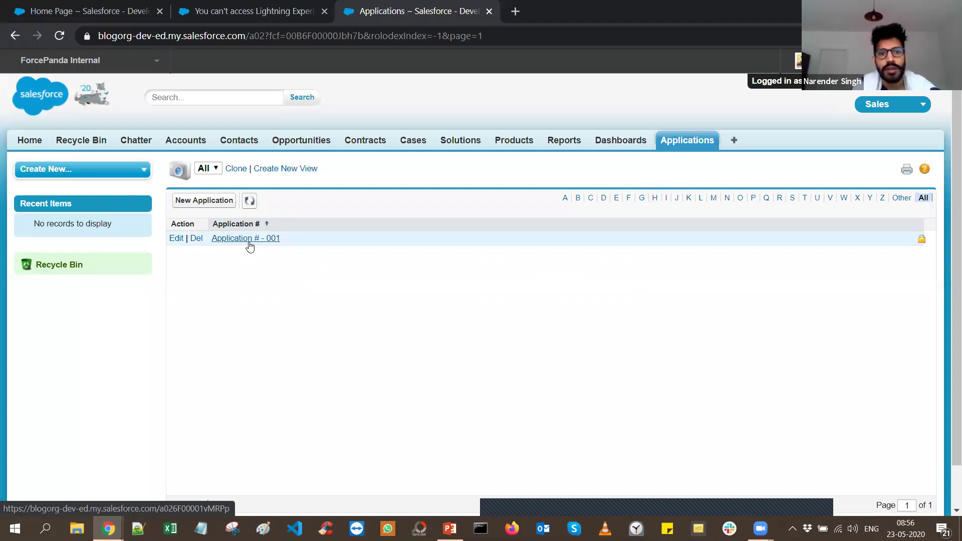
click(249, 239)
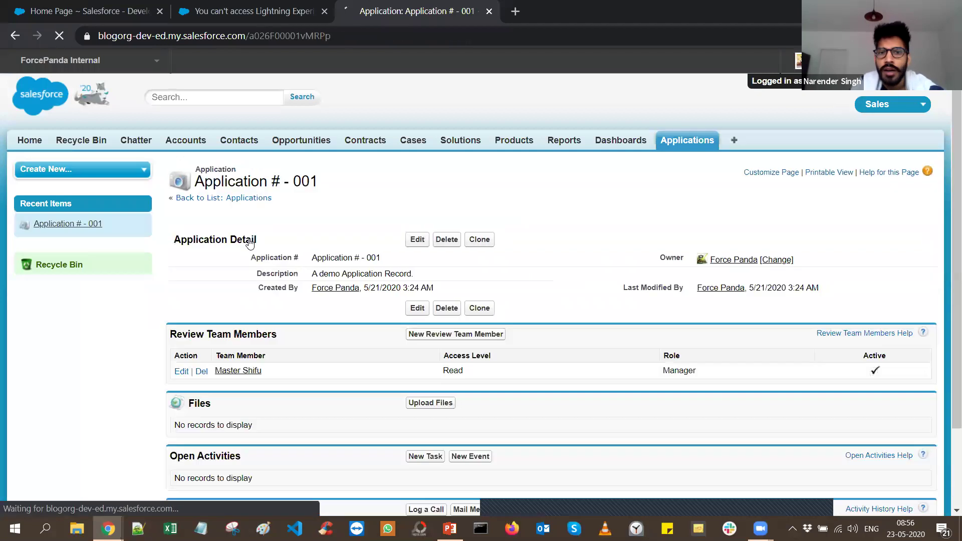
click(418, 240)
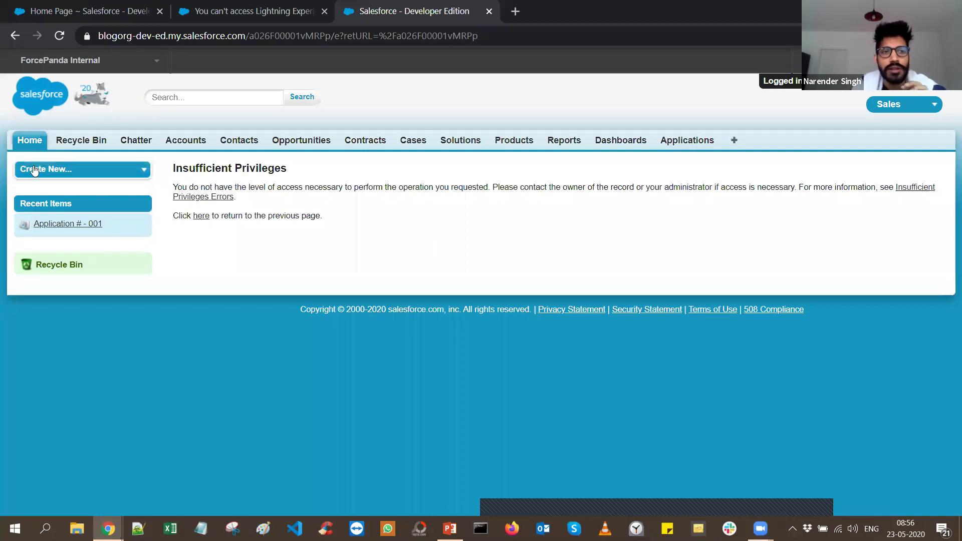
click(31, 141)
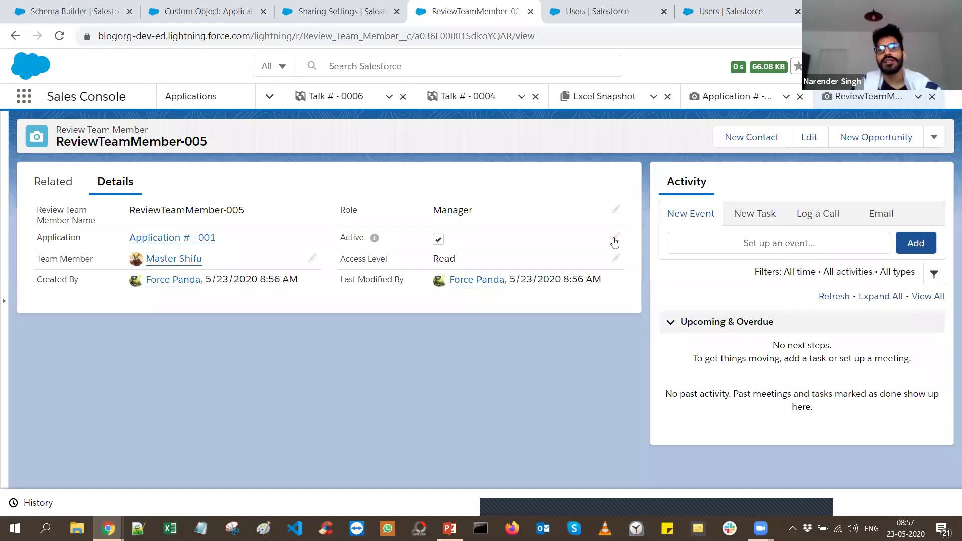
Mark the ReviewTeamMember-005 record as not active, check the Active field's help text and save the change
click(615, 237)
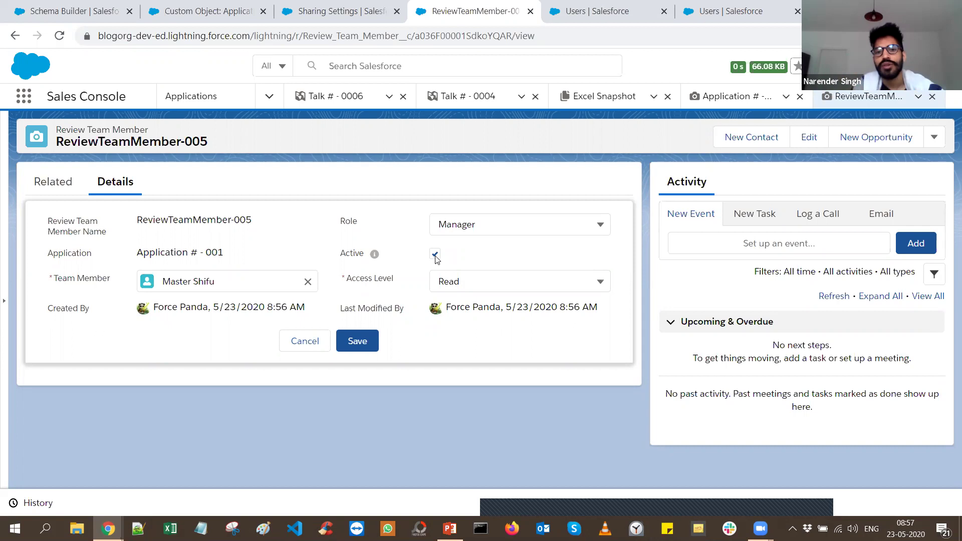
click(435, 254)
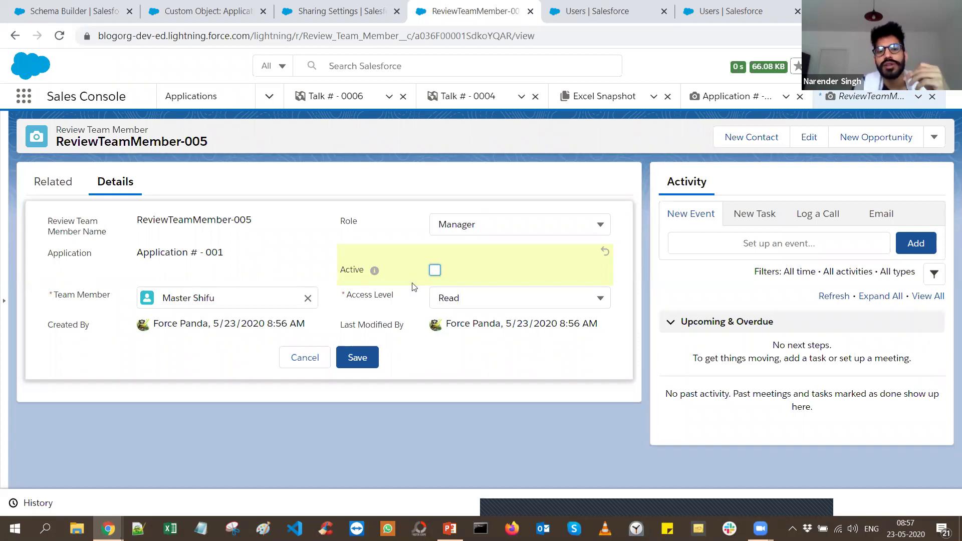
mouse_move(375, 273)
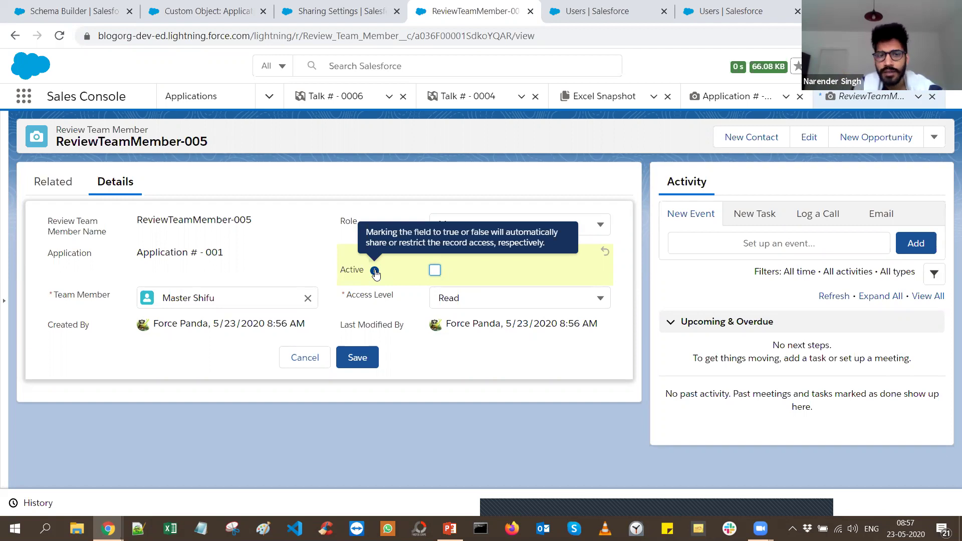
click(354, 361)
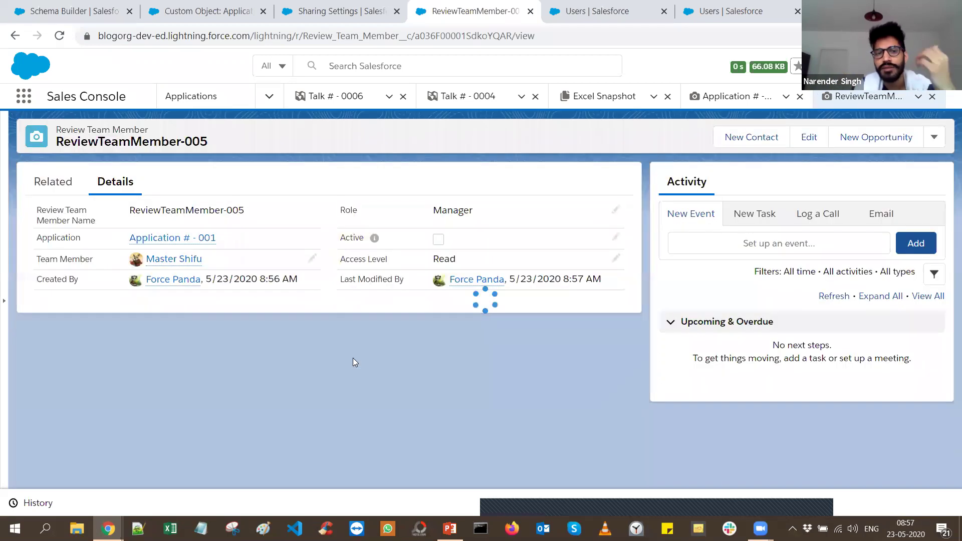
Check the list of all applications in the other user's browser window and return to the review team member record
key(alt+Tab)
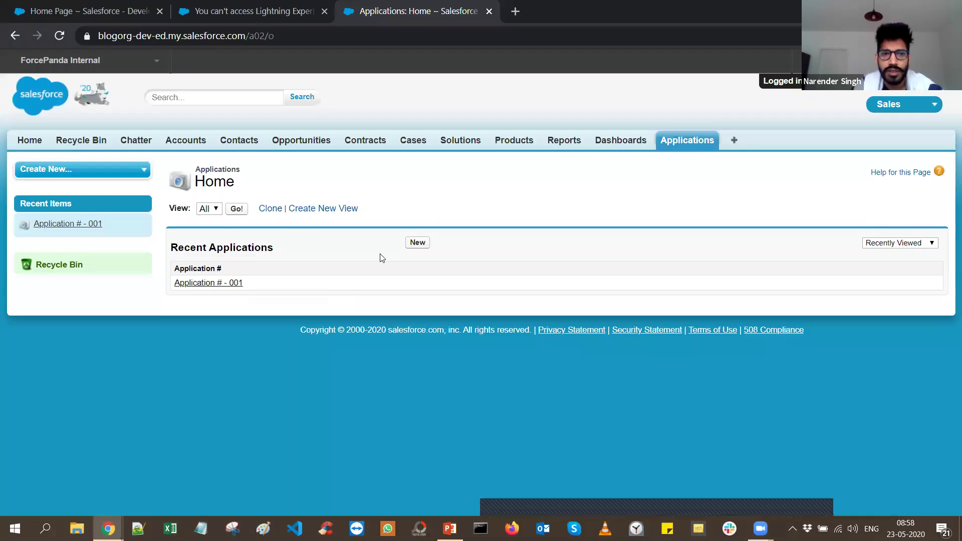
click(236, 210)
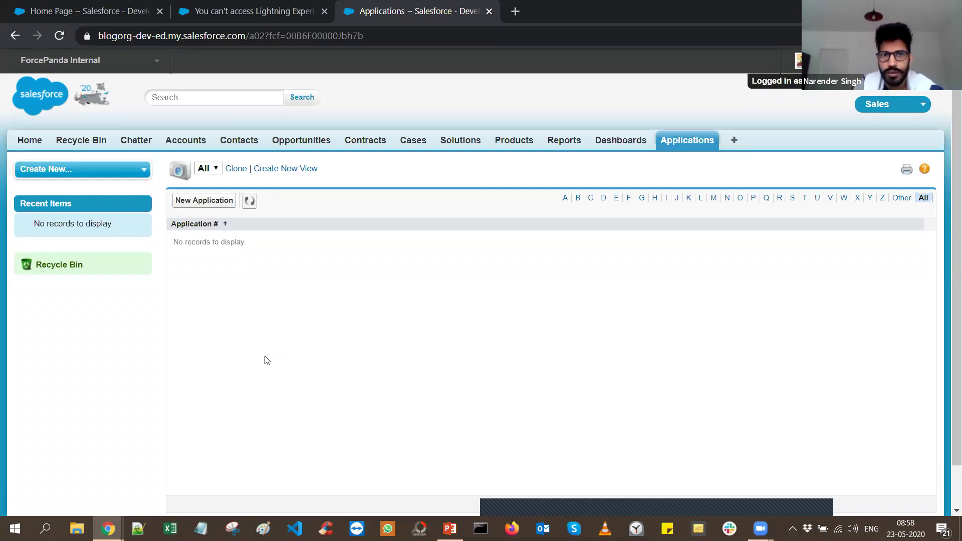
key(alt+Tab)
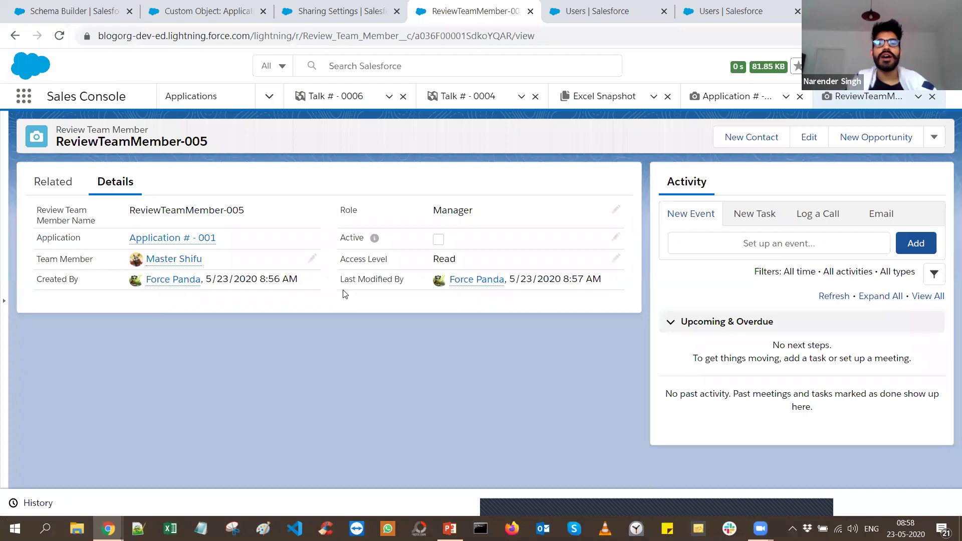
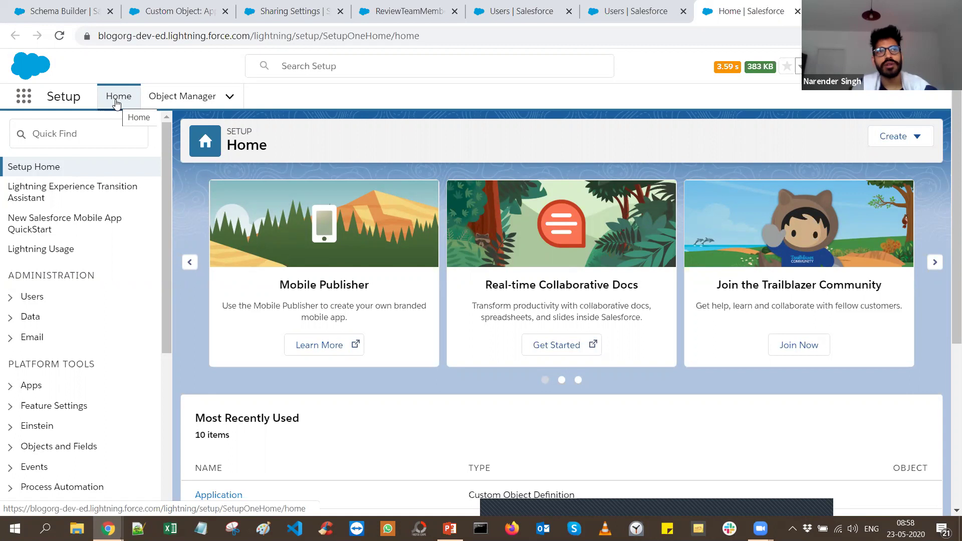
Find Process Builder in Setup and open it in a separate browser tab
click(99, 130)
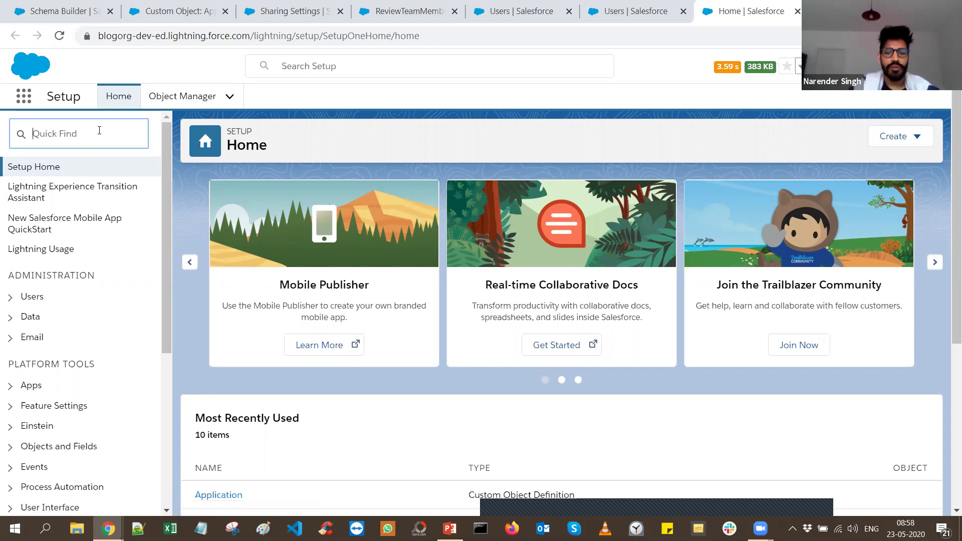
text(proce)
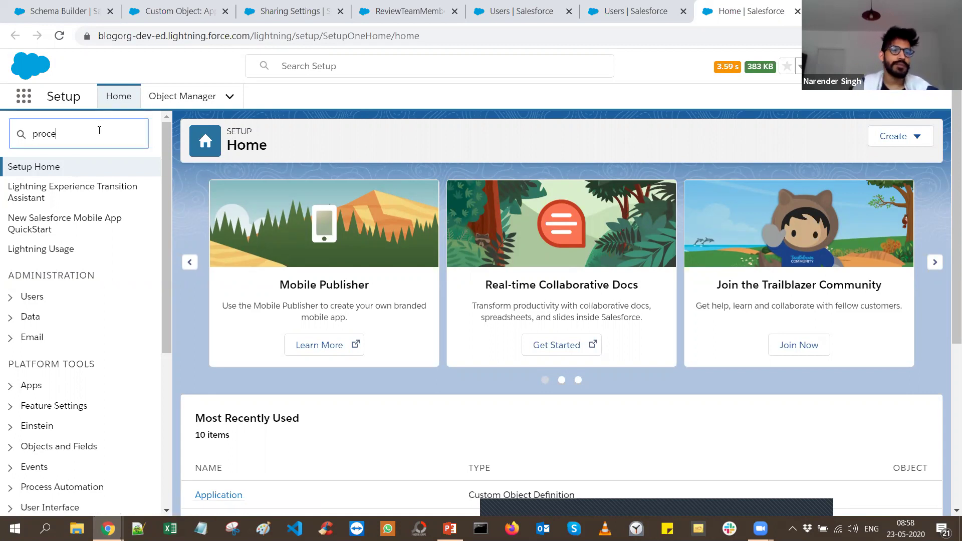
text(ss b)
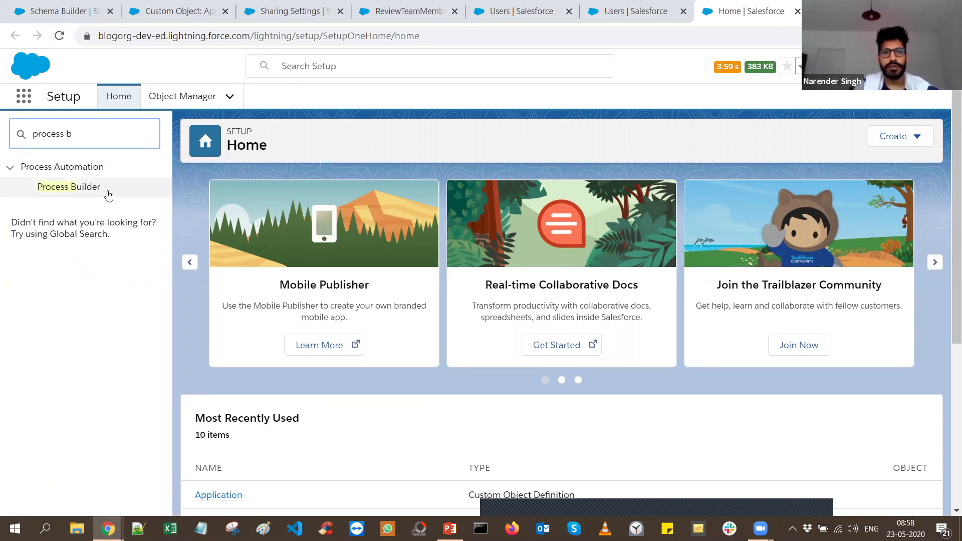
middle_click(74, 188)
Open the Flows page in Setup and place the Process Builder browser tab ahead of it
triple_click(81, 134)
text(flows)
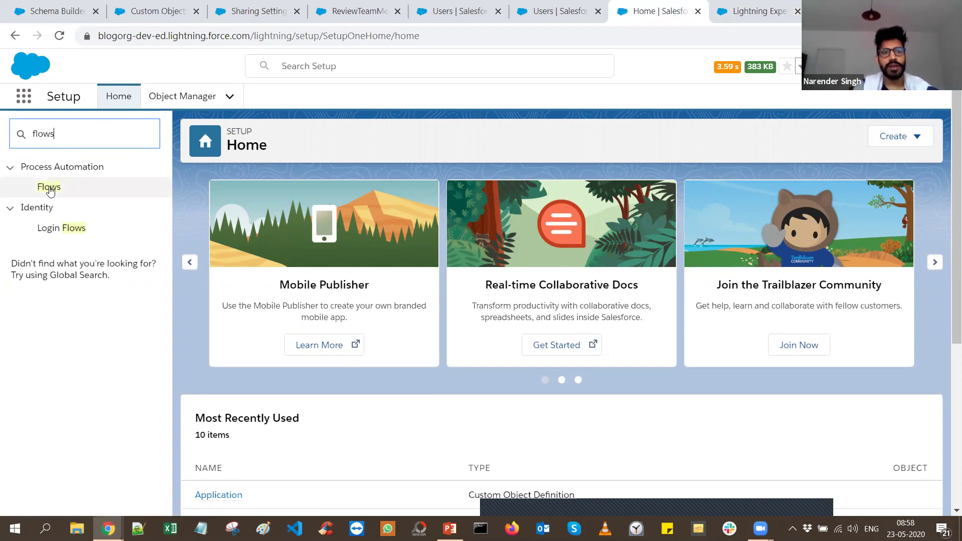
click(49, 188)
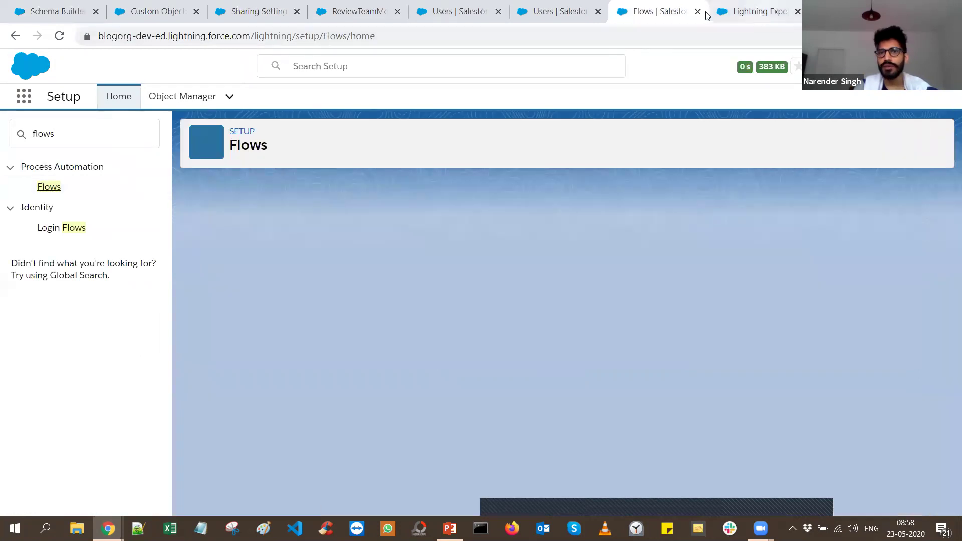
drag(736, 12, 638, 15)
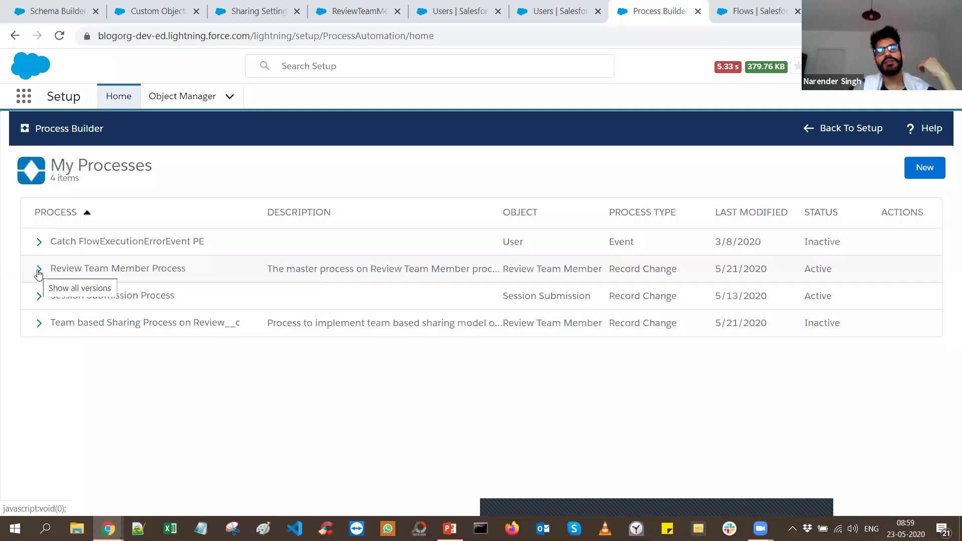
Open version 1 of the Review Team Member Process and view the object and trigger that start it
click(38, 272)
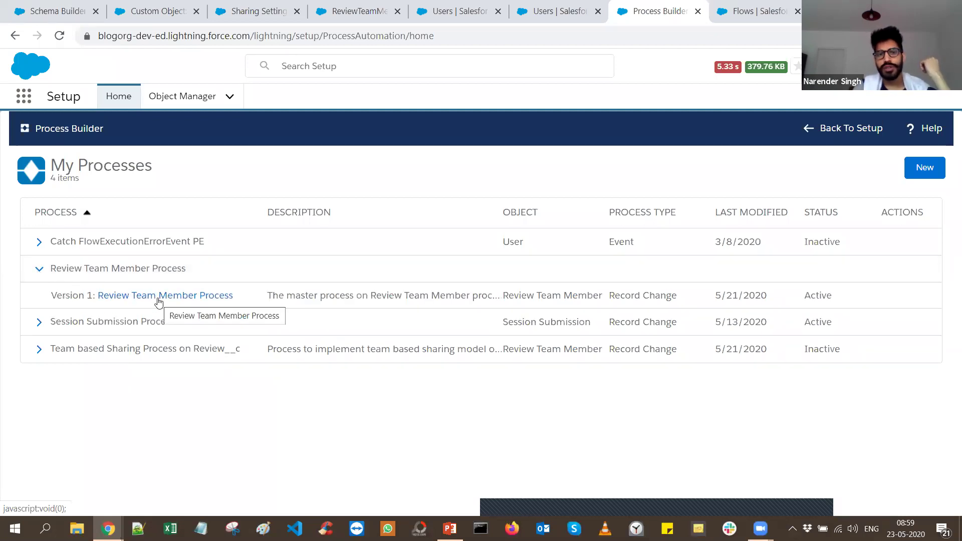
click(158, 299)
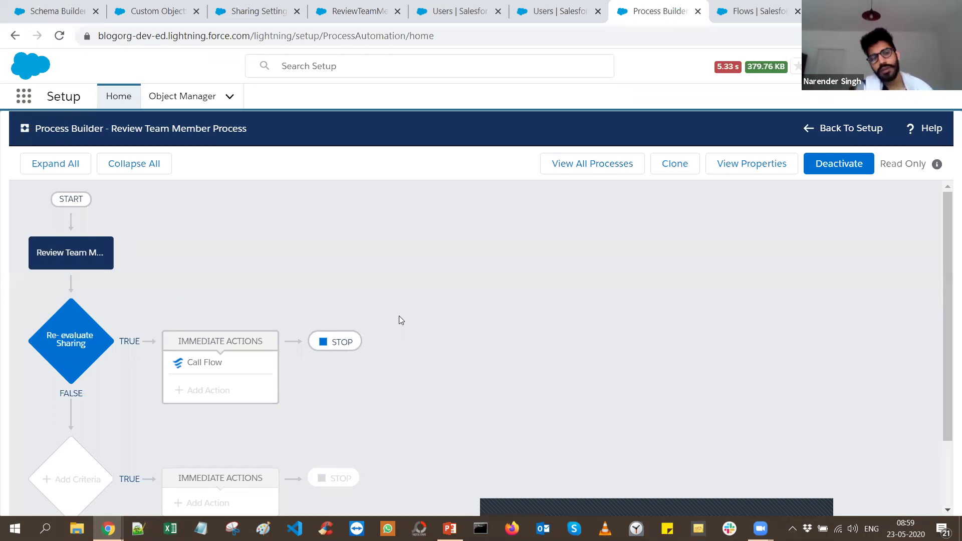
click(87, 250)
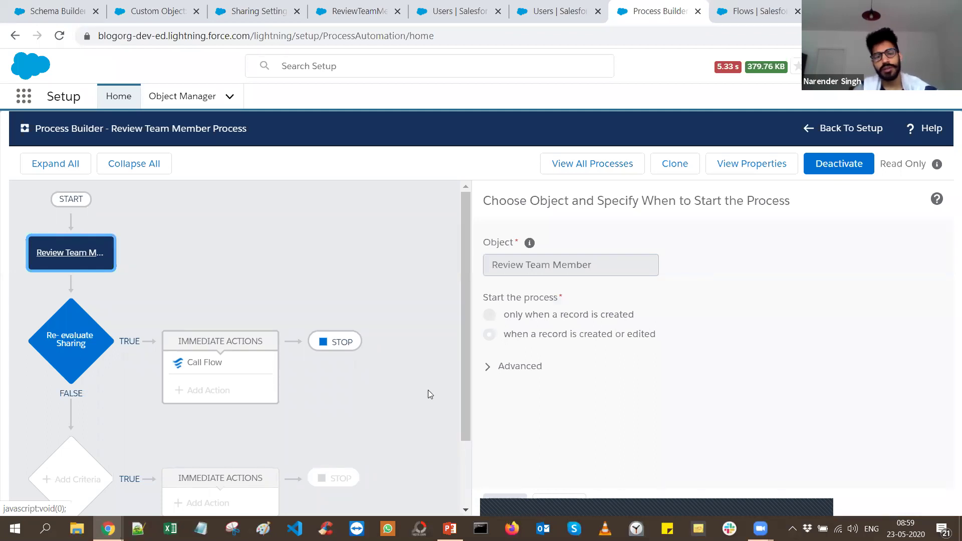
Review the full formula of the Re- evaluate Sharing criteria and the settings of its Call Flow action
click(65, 361)
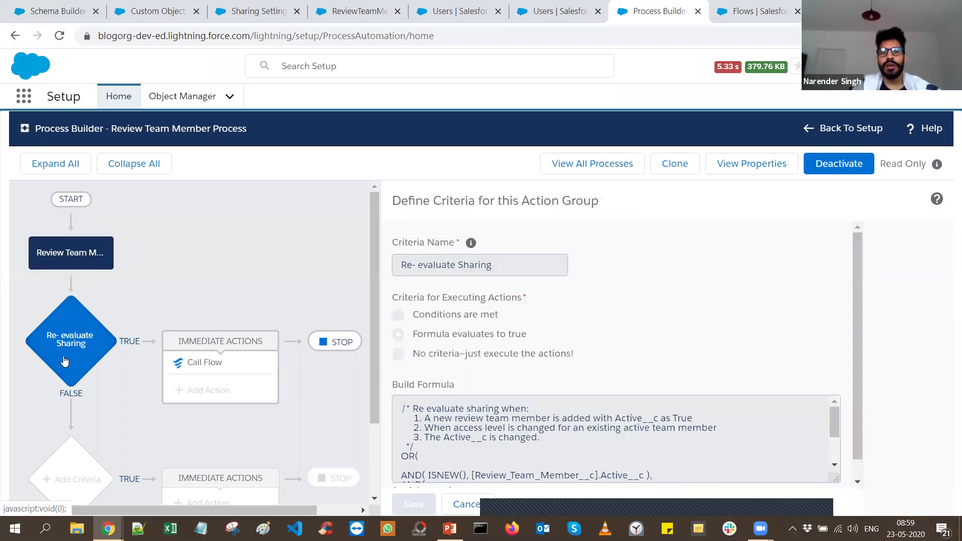
scroll(791, 333, down, 1)
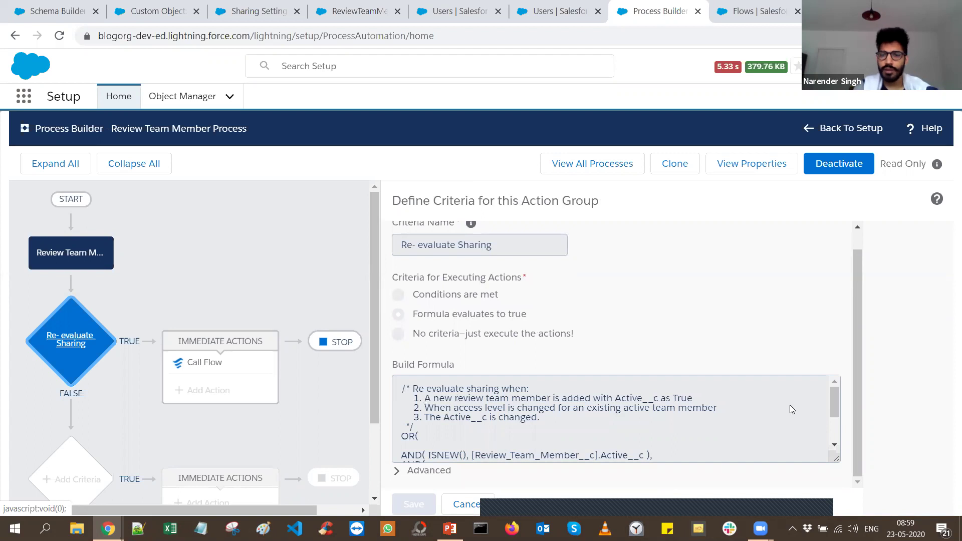
drag(835, 457, 823, 526)
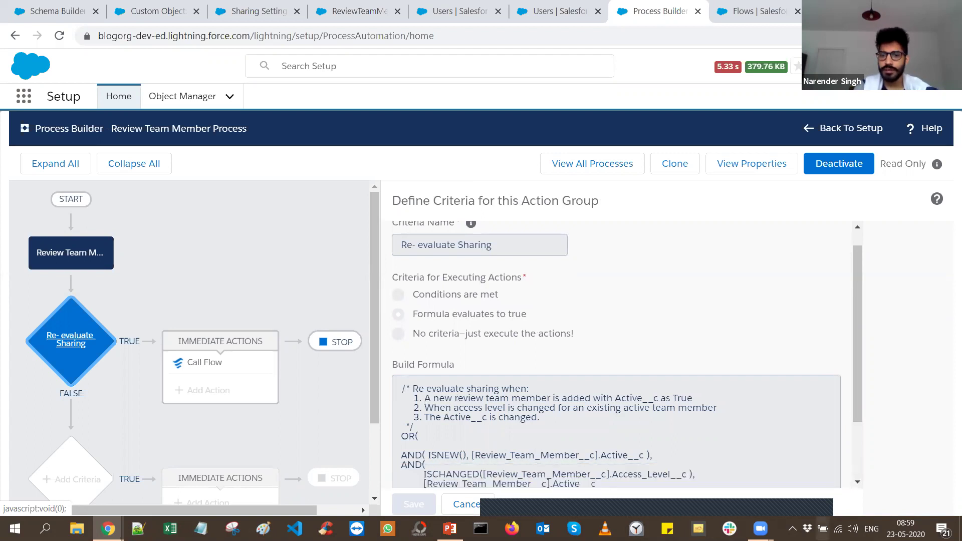
scroll(754, 315, down, 2)
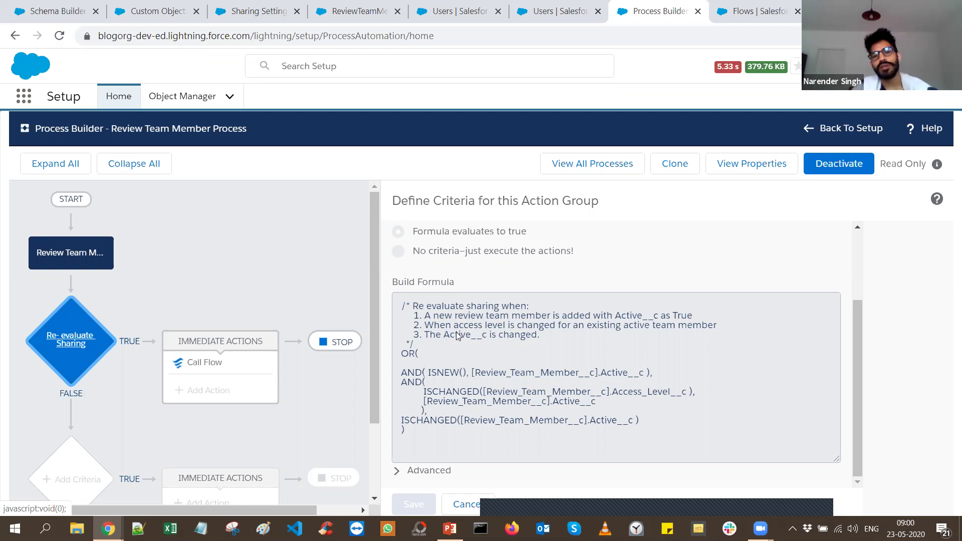
click(227, 365)
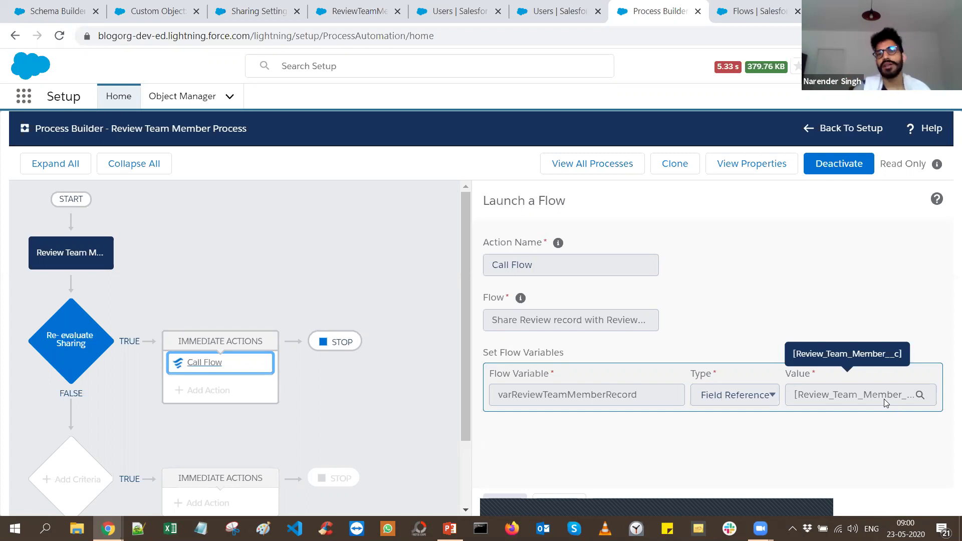
Open the flow Share Review record with Review Team Member and view the settings of its Decision element
click(738, 14)
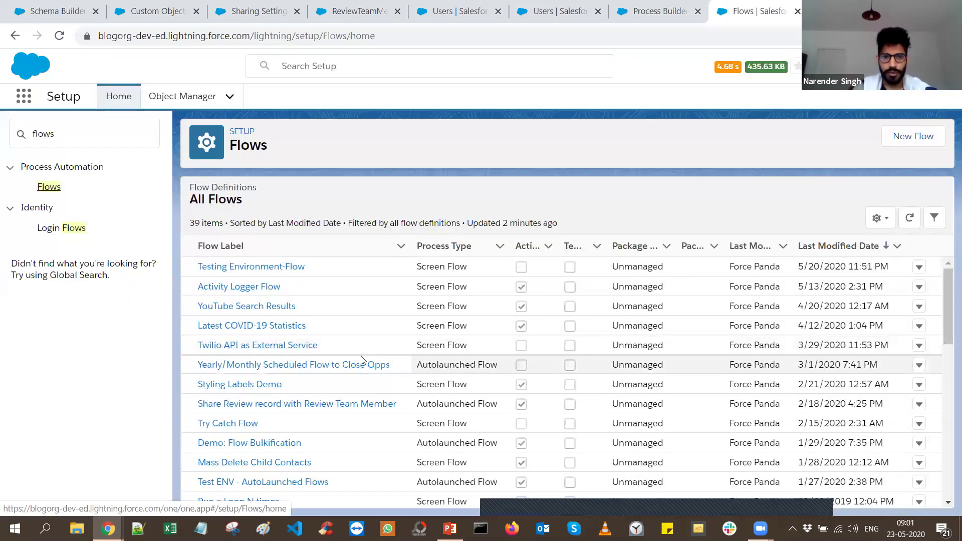
click(283, 404)
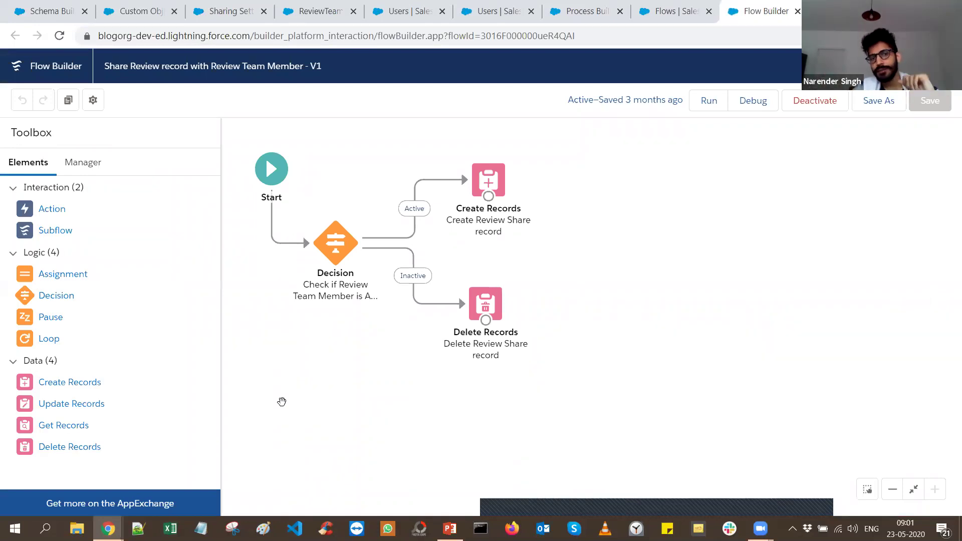
click(337, 244)
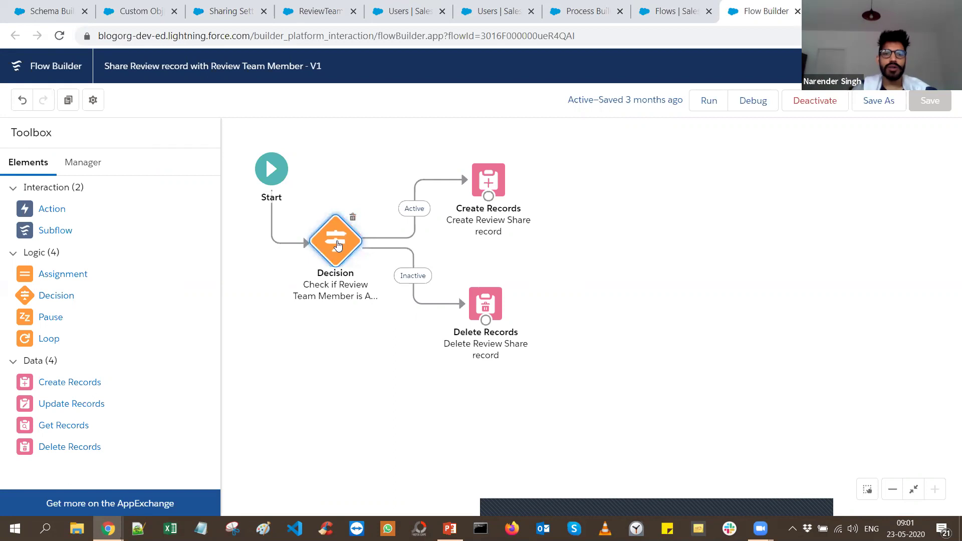
double_click(337, 240)
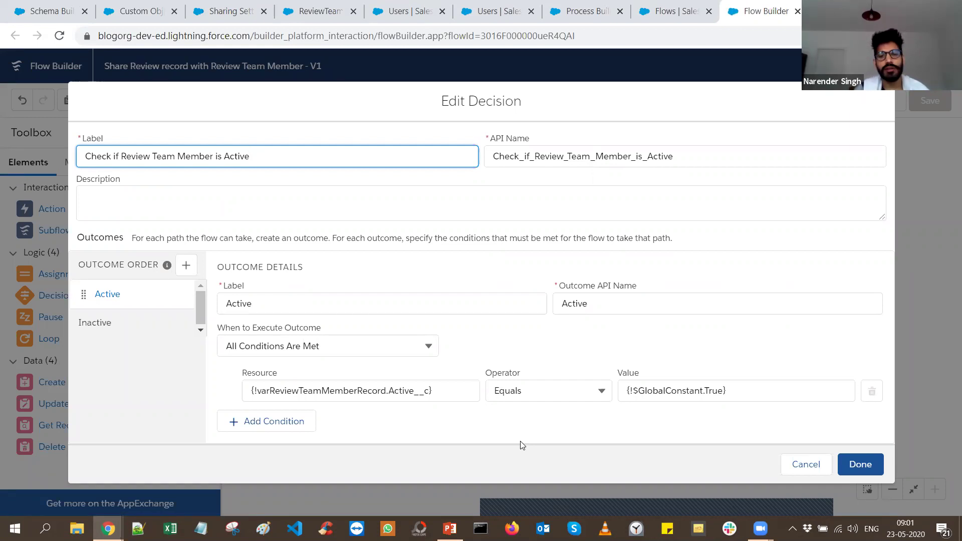
Close the Decision settings and view the definition of the varReviewTeamMemberRecord variable, including its availability for input
click(805, 464)
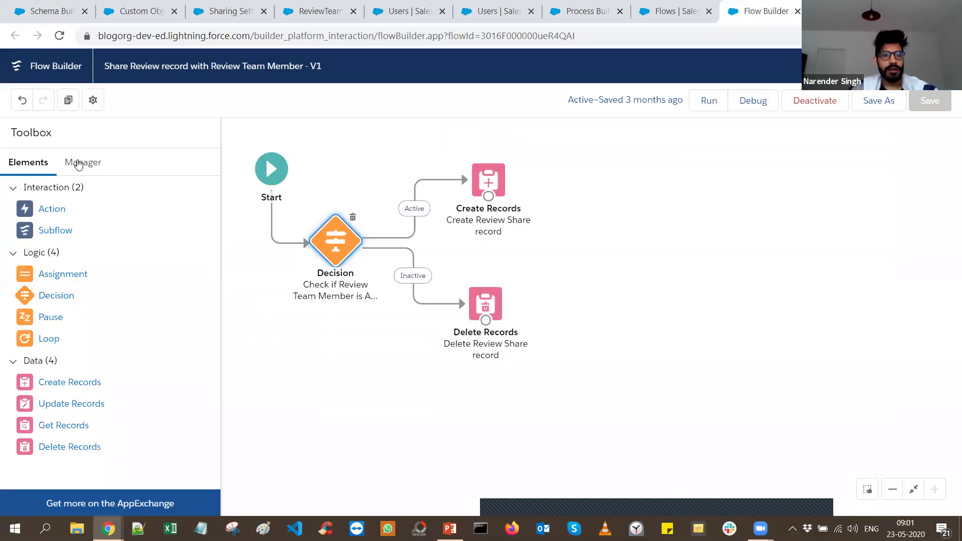
click(79, 163)
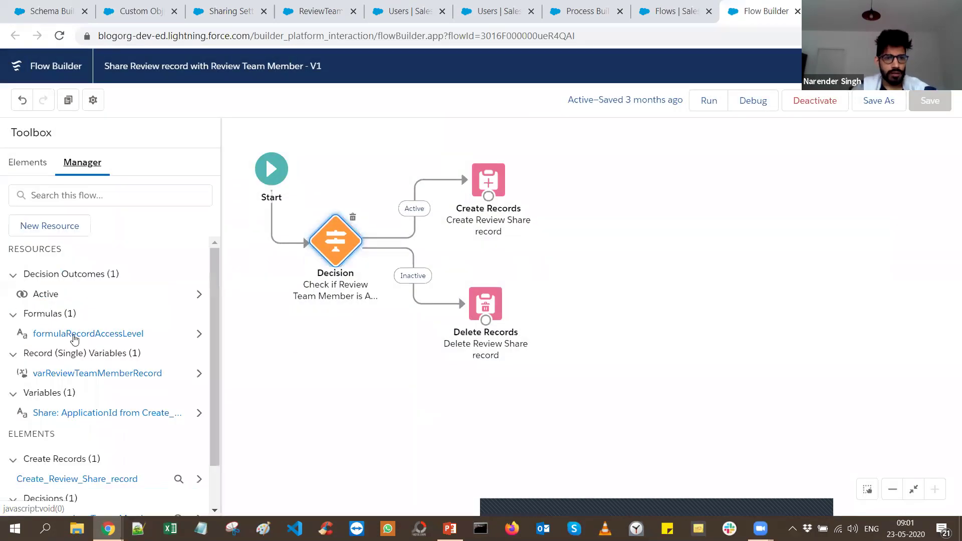
click(95, 374)
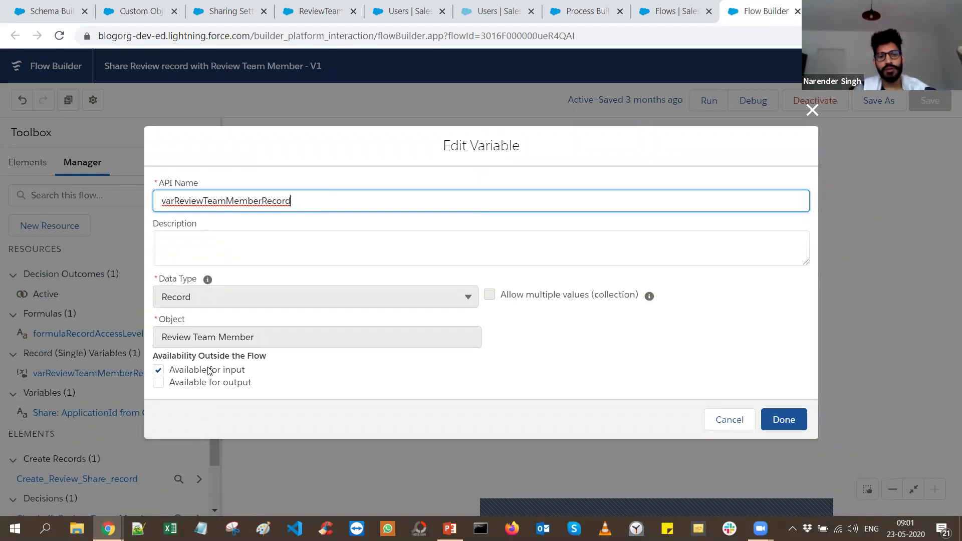
drag(184, 376, 174, 376)
click(288, 373)
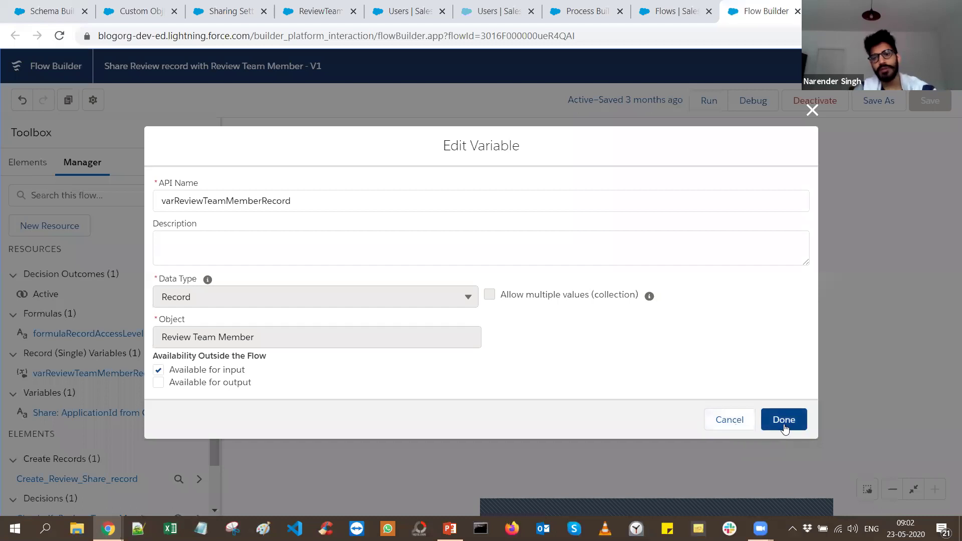
click(728, 420)
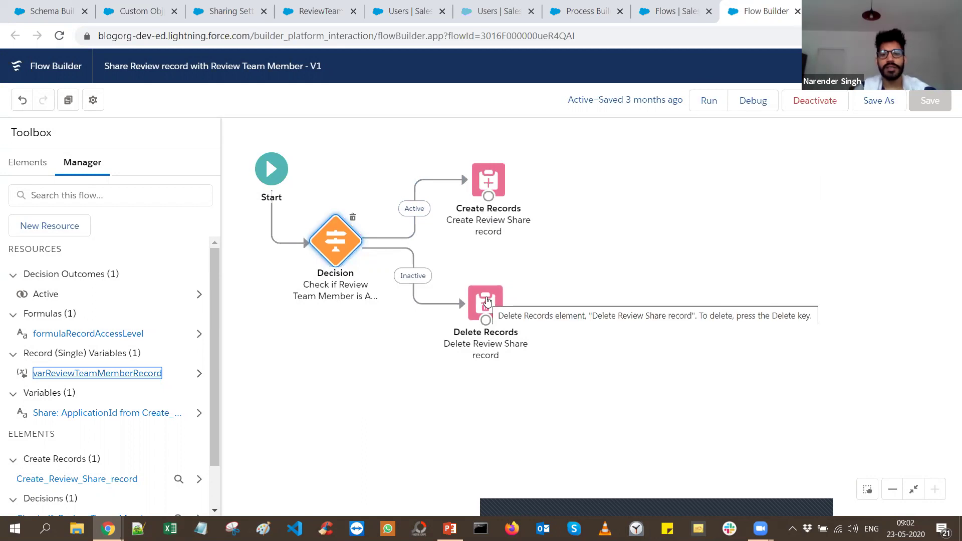
Open the Create Review Share record element and choose Share: Application (Application__Share) as the object to create
click(492, 181)
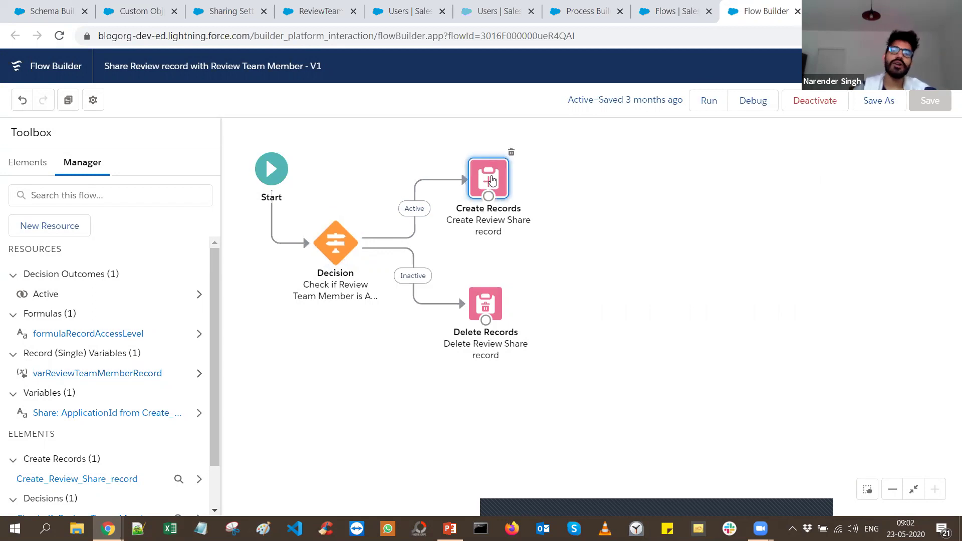
double_click(492, 180)
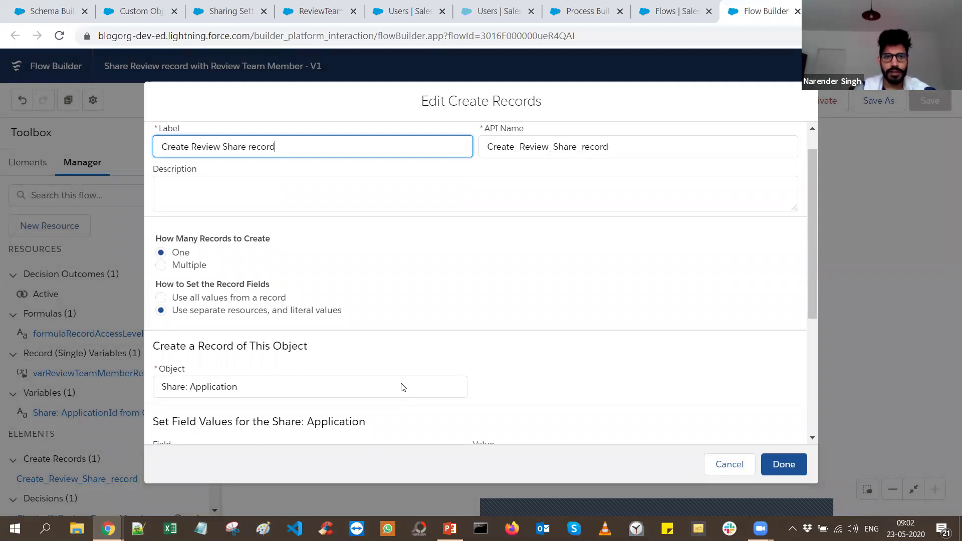
scroll(401, 387, down, 3)
click(257, 218)
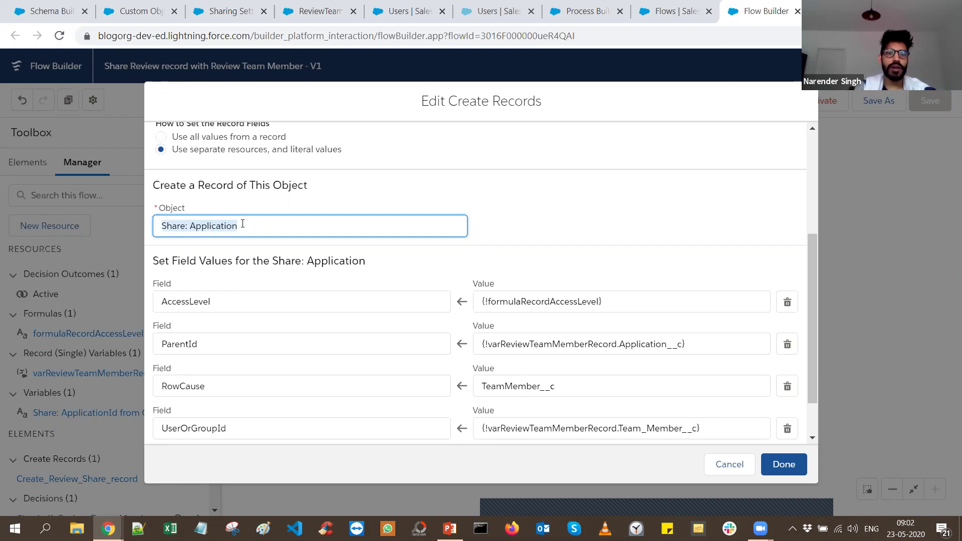
text(Applic)
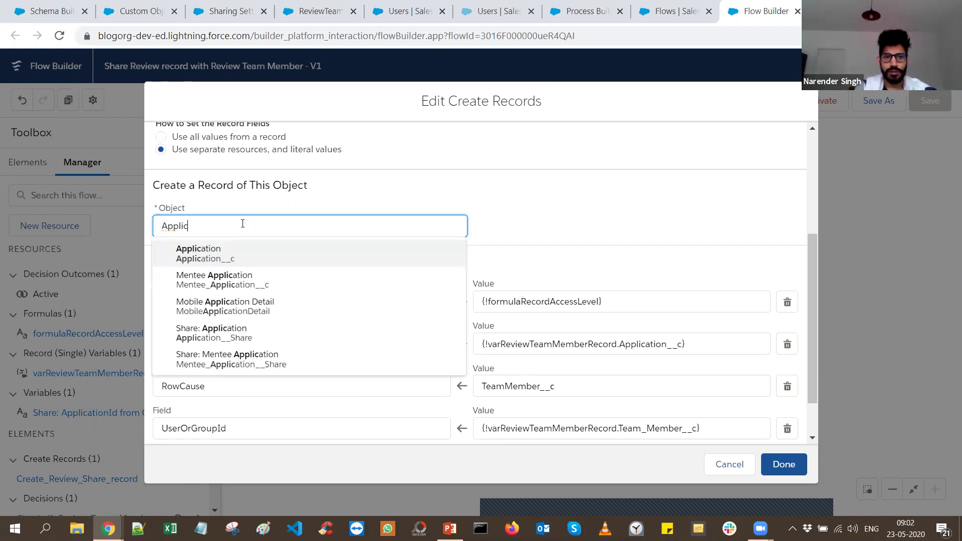
text(ation__)
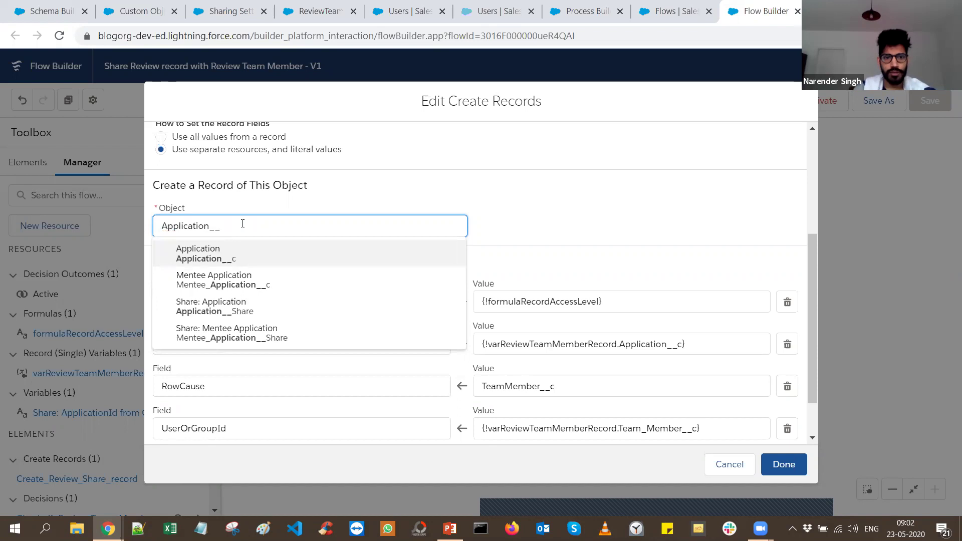
click(251, 313)
Review the AccessLevel, ParentId, RowCause and UserOrGroupId assignments of the share record and close the element's settings
click(237, 295)
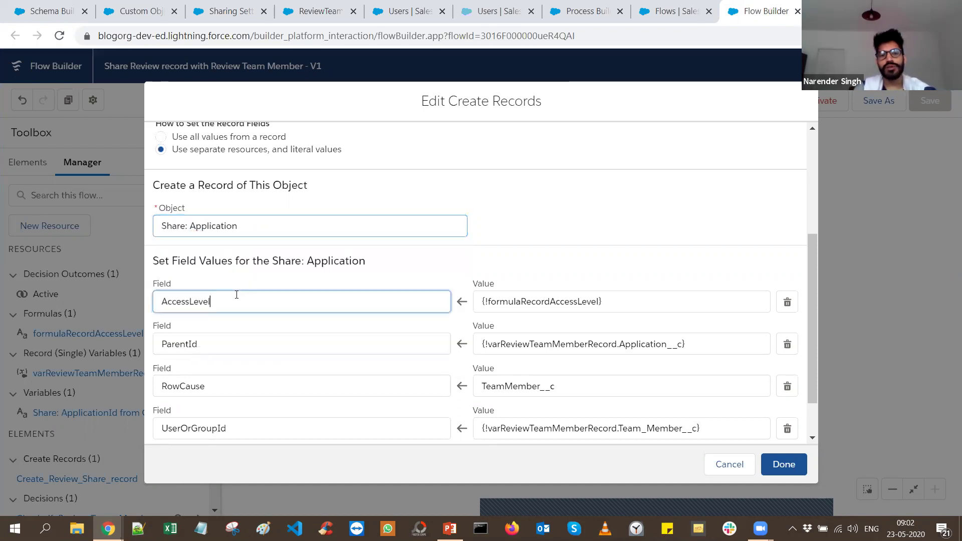
click(311, 303)
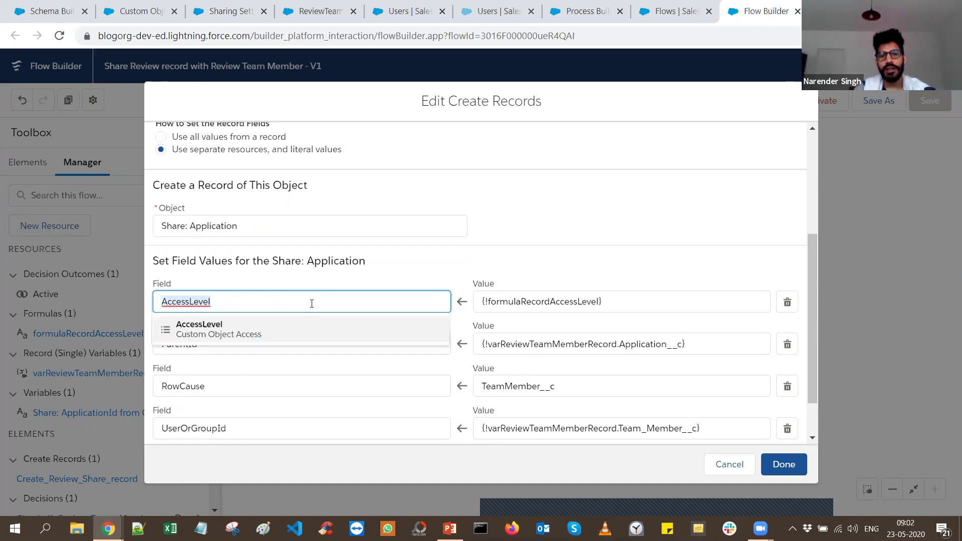
click(643, 301)
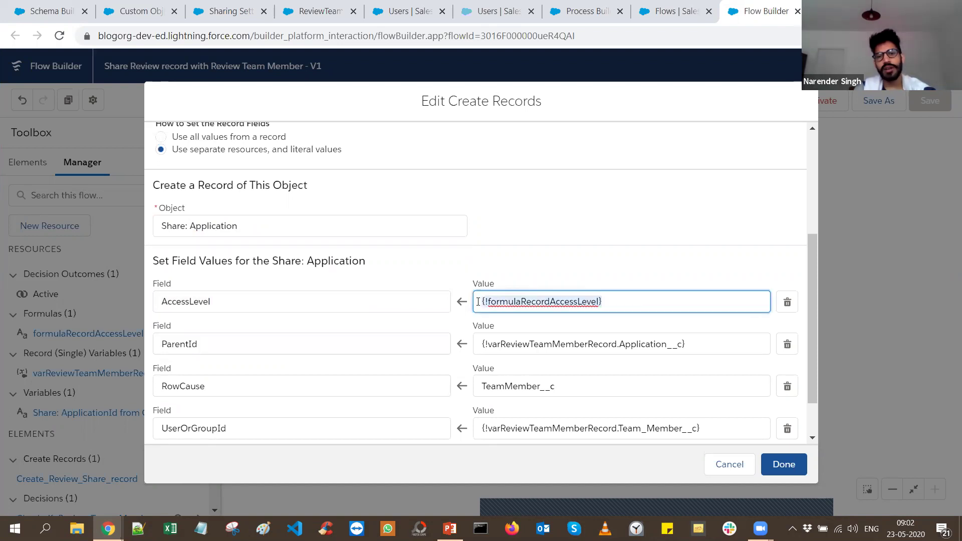
click(478, 302)
click(569, 258)
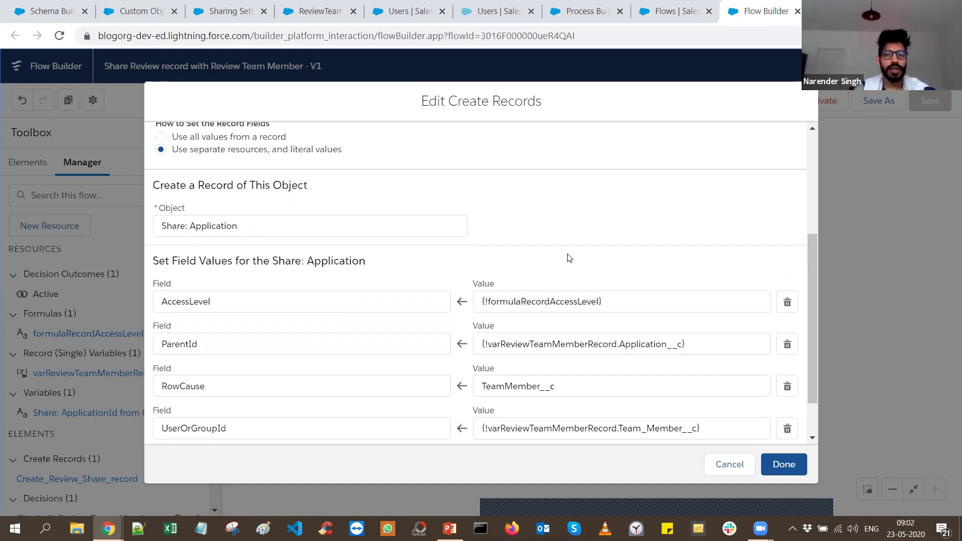
click(212, 343)
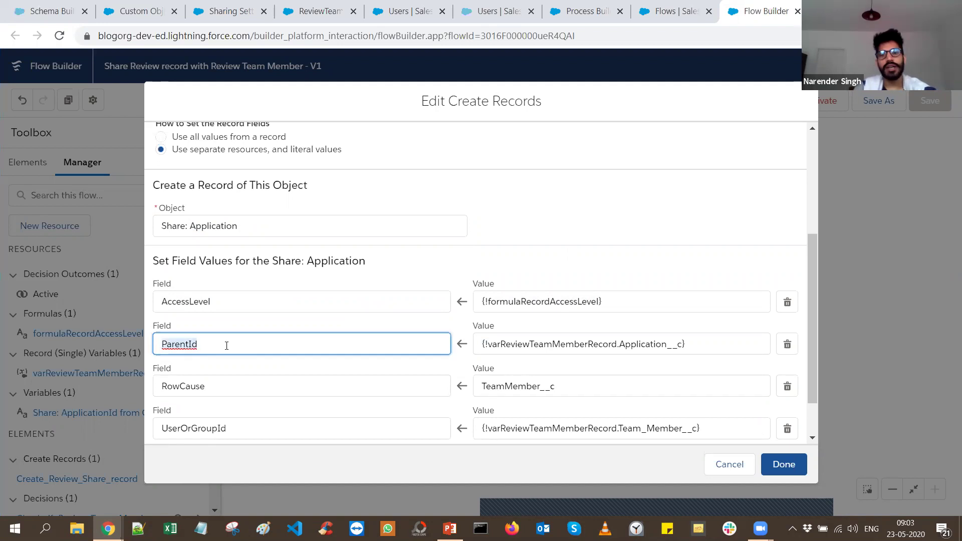
click(709, 349)
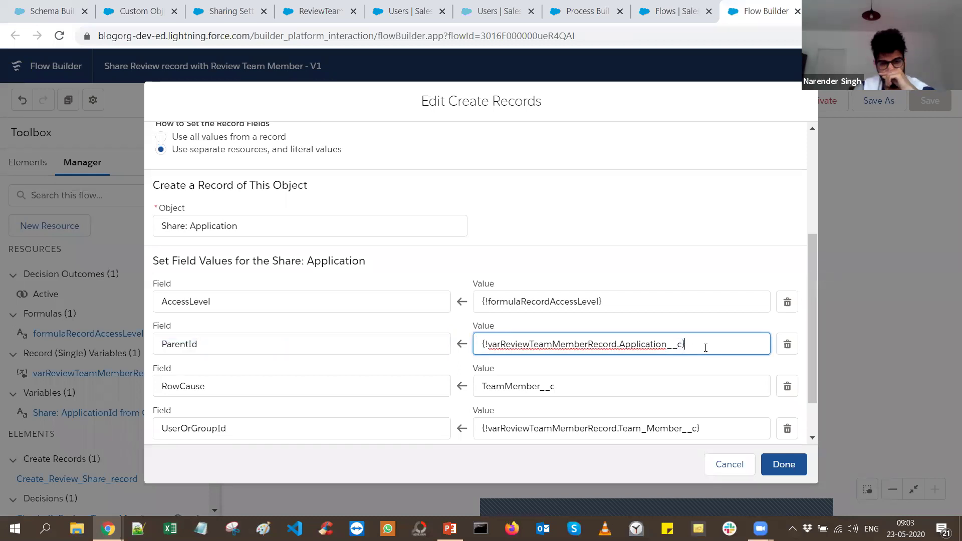
click(524, 350)
scroll(328, 325, down, 1)
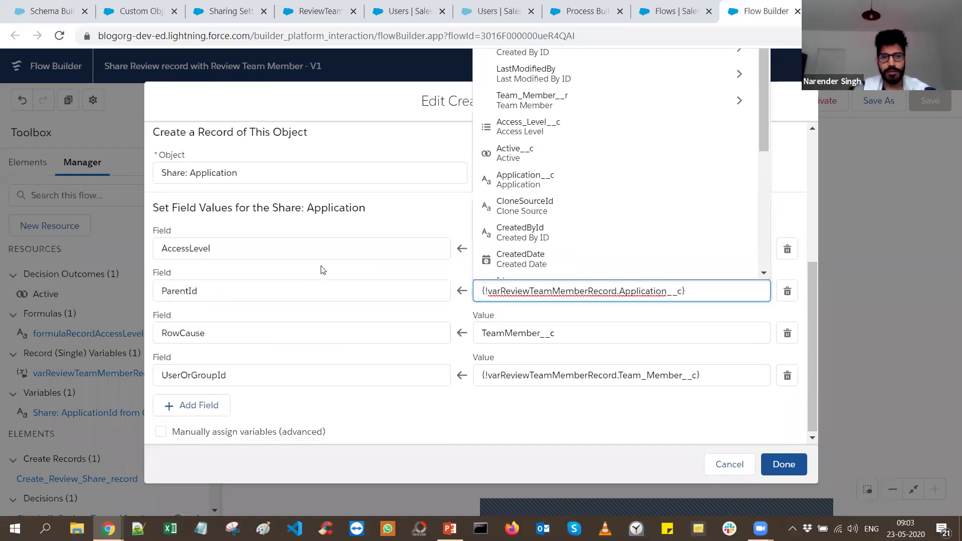
click(321, 270)
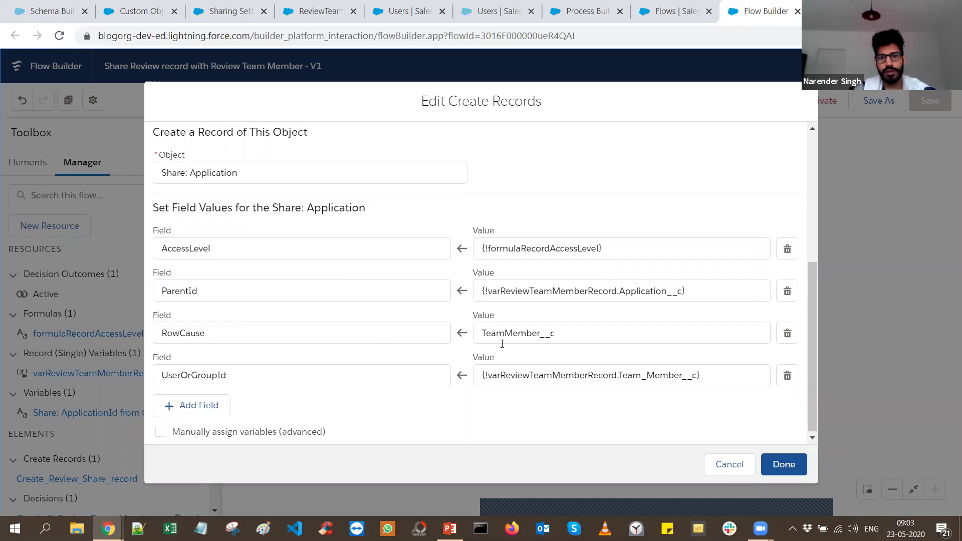
double_click(566, 335)
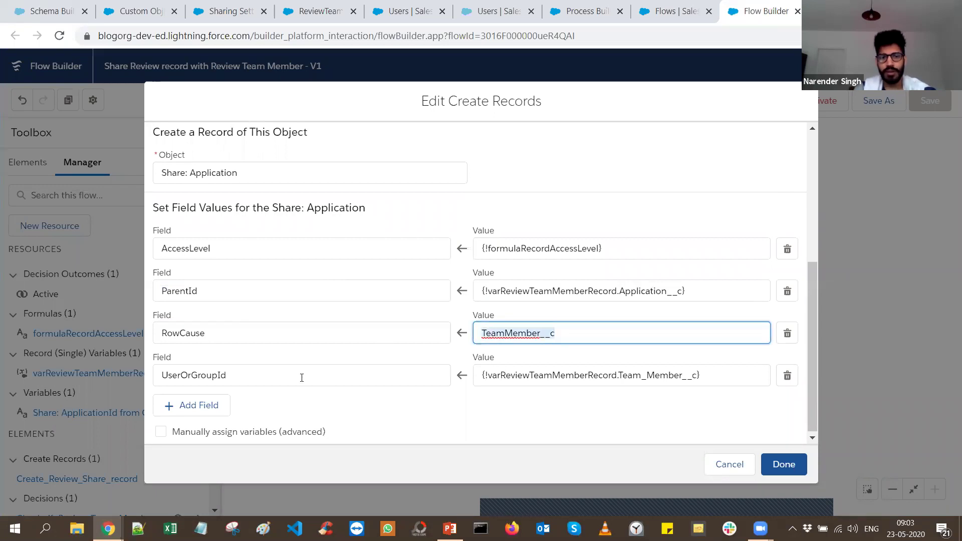
double_click(259, 374)
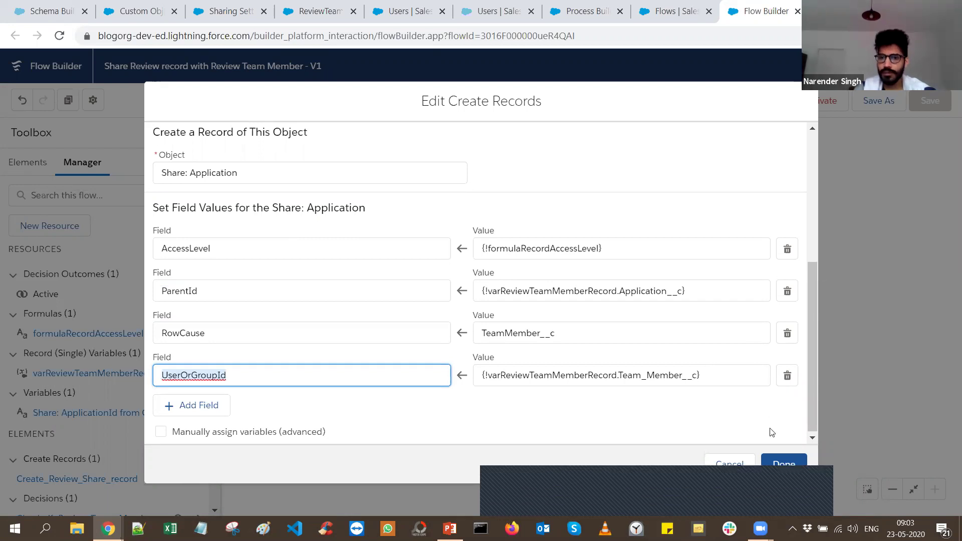
click(784, 465)
Open the formulaRecordAccessLevel resource, enlarge its formula area to review the full CASE expression, and close it
click(87, 333)
scroll(470, 352, down, 2)
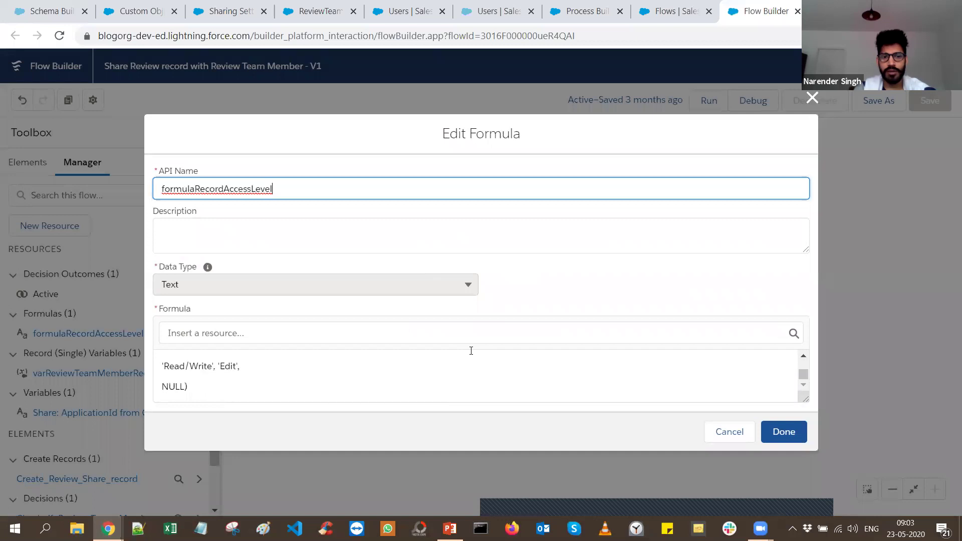
drag(803, 399, 812, 467)
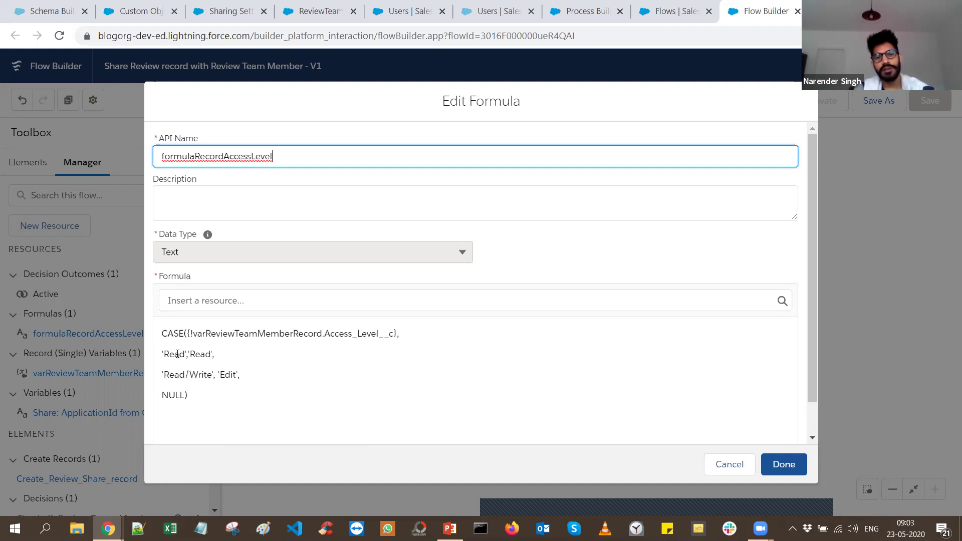
double_click(206, 353)
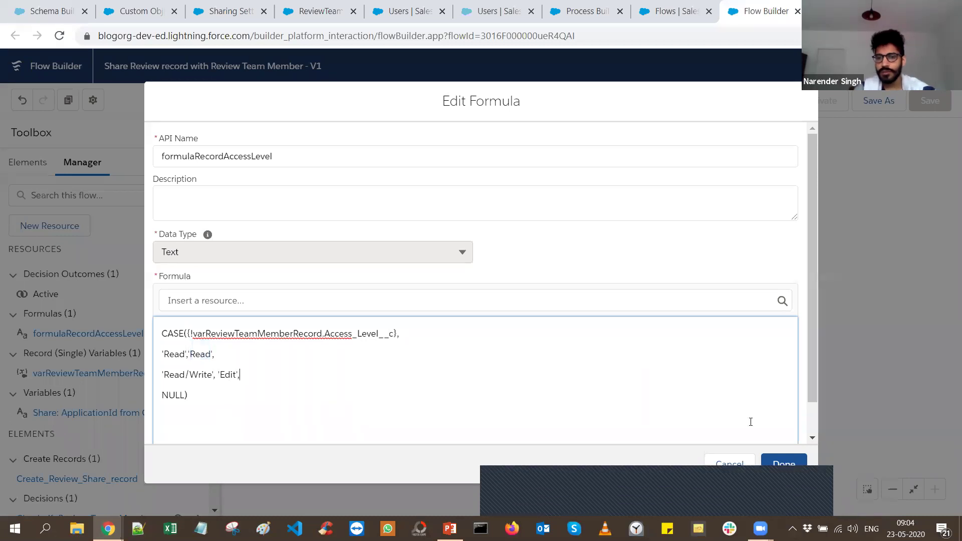
click(788, 464)
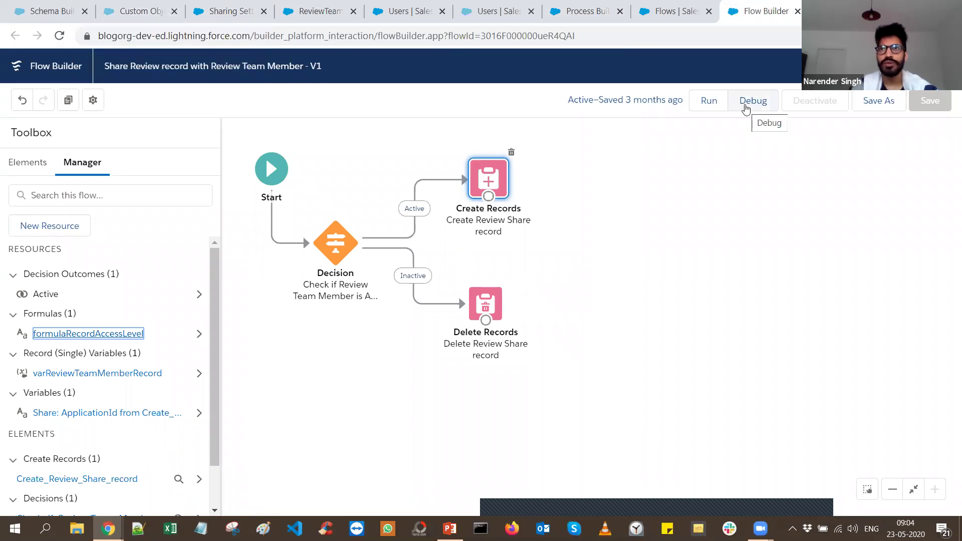
Open the Developer Console from the Process Builder page and minimize its window
click(581, 11)
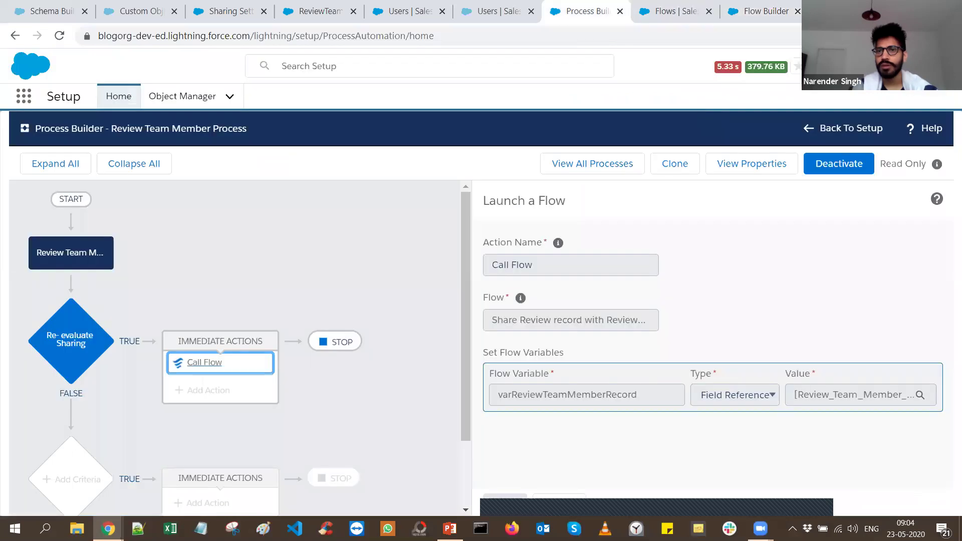
click(882, 70)
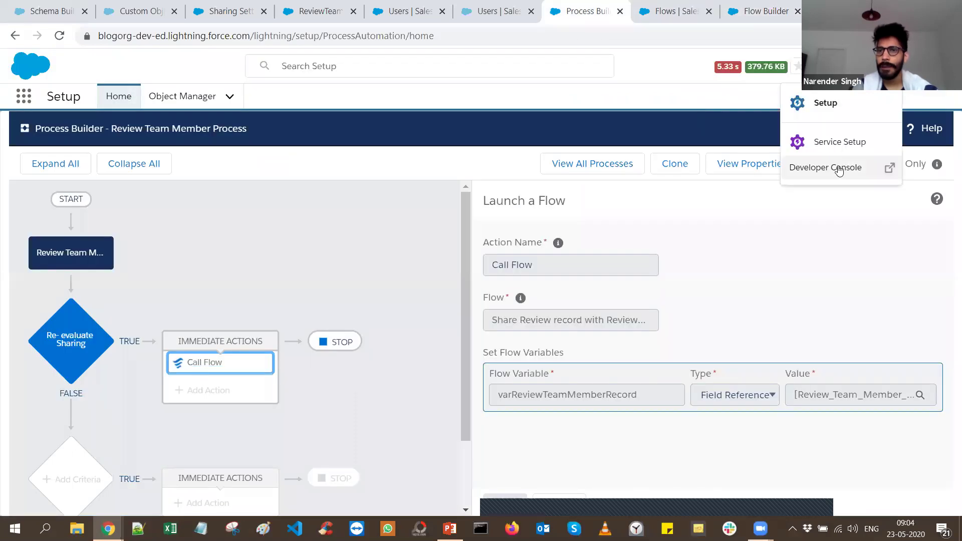
click(839, 169)
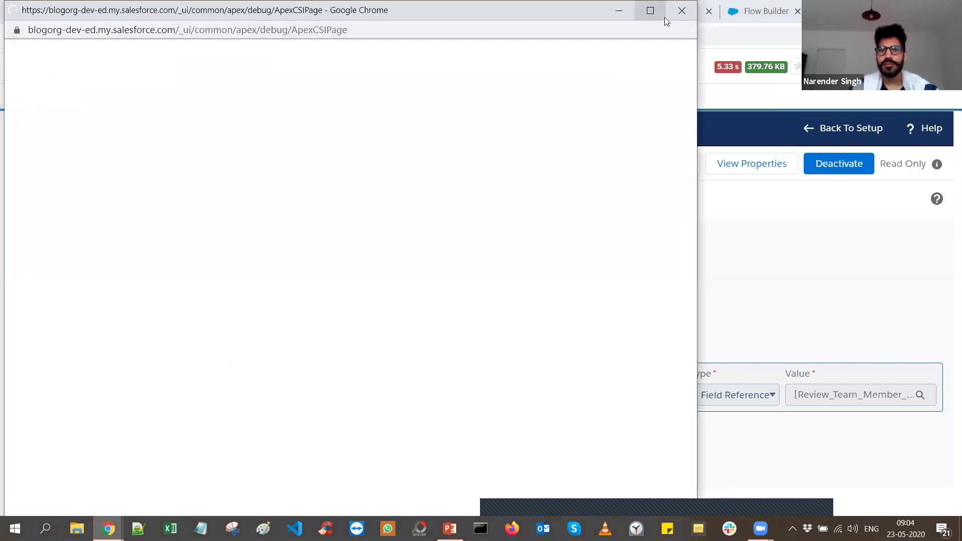
click(619, 11)
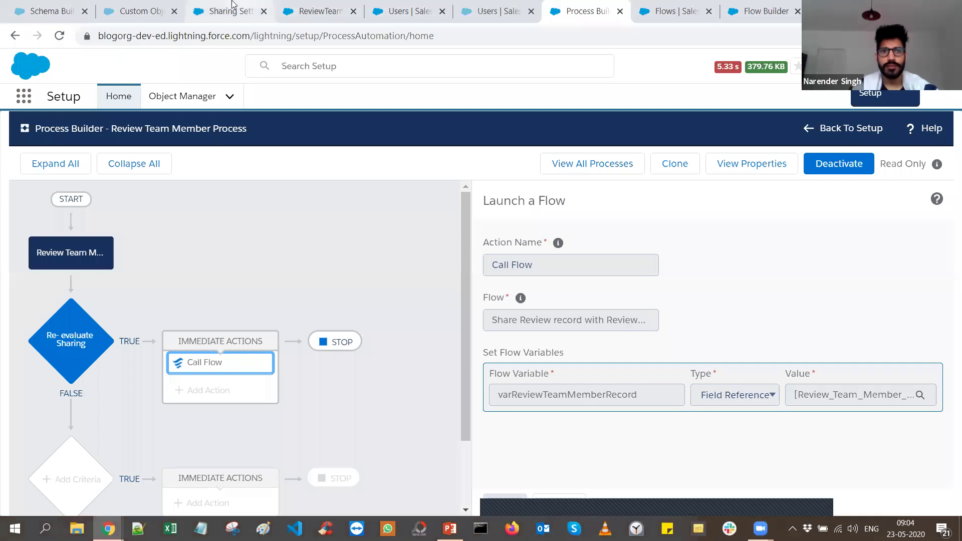
Delete the Review Team Member record ReviewTeamMember-005
click(315, 11)
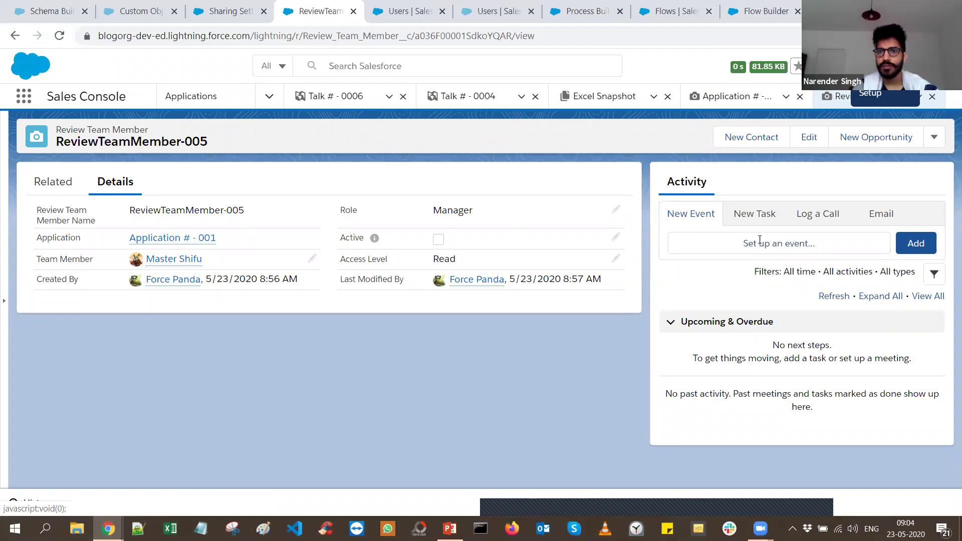
click(933, 143)
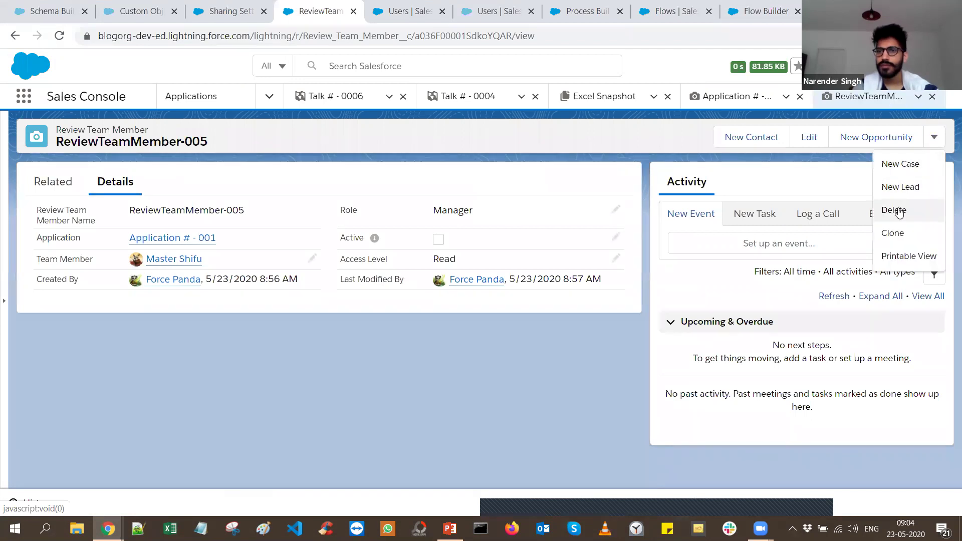
click(897, 210)
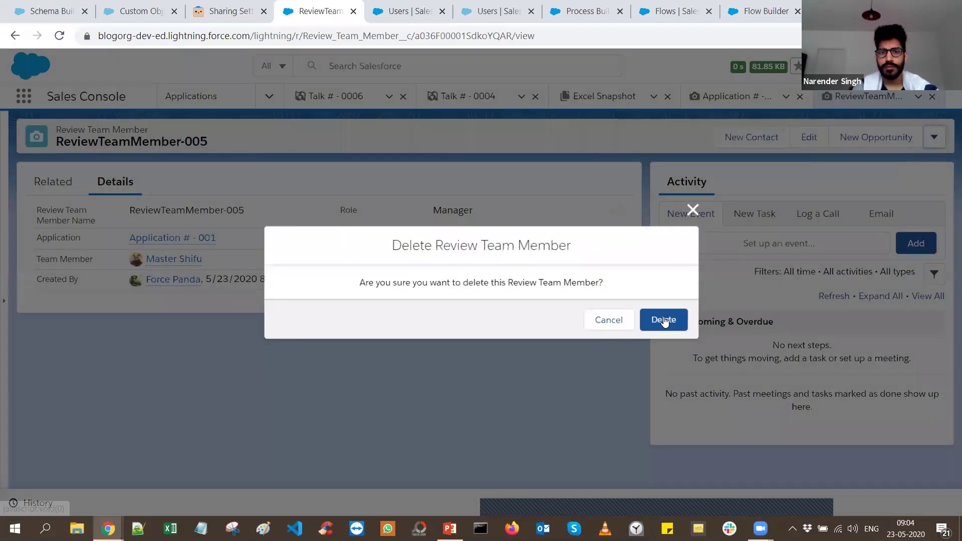
Switch to the Developer Console and review the Application__Share query with its UserOrGroup.Name, RowCause and AccessLevel fields
key(alt+Tab)
key(ctrl+a)
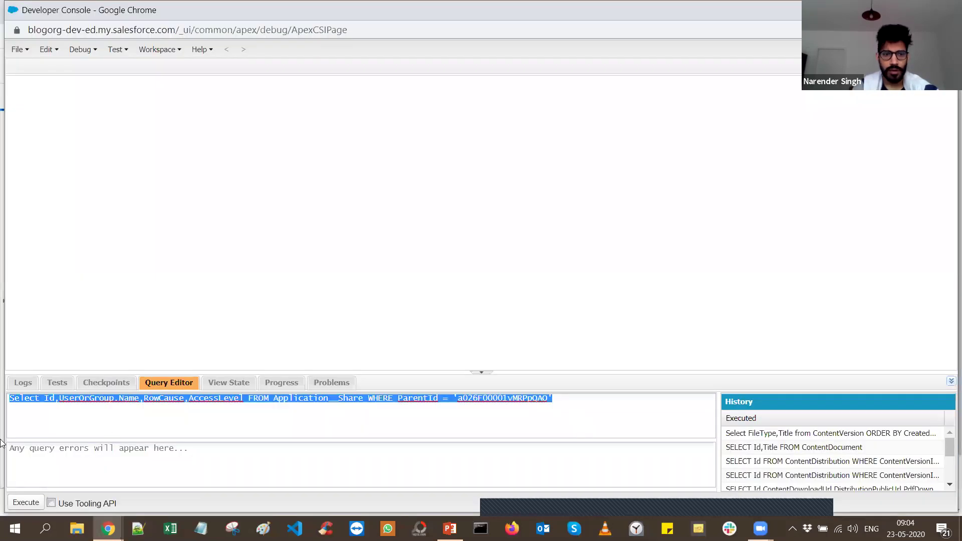
drag(0, 440, 570, 414)
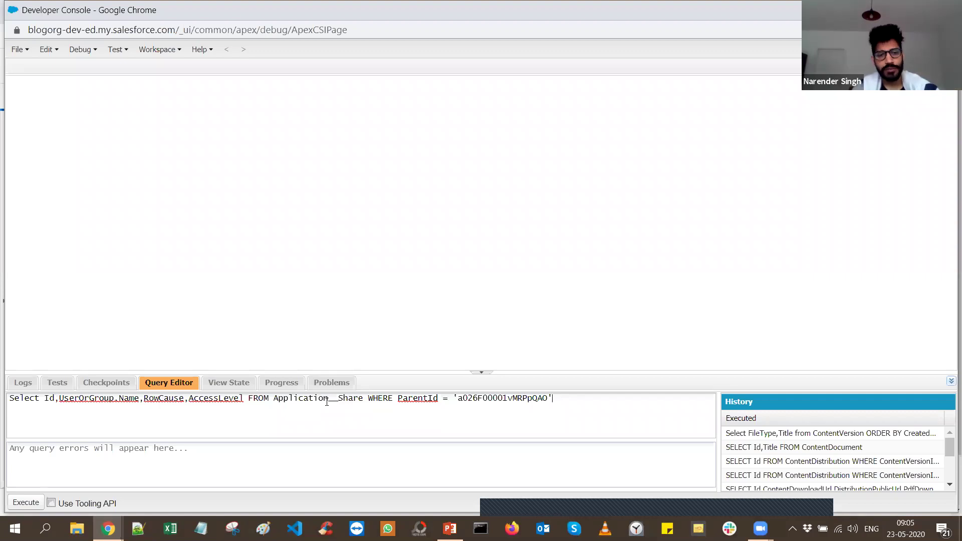
Copy the record ID of Application # - 001 into the ParentId condition of the Application__Share query and execute the query
key(alt+Tab)
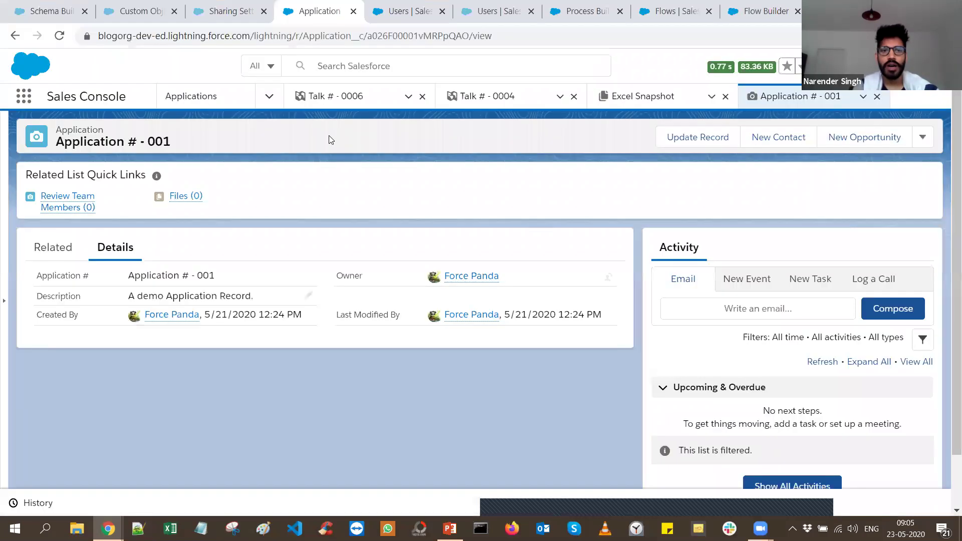
double_click(90, 142)
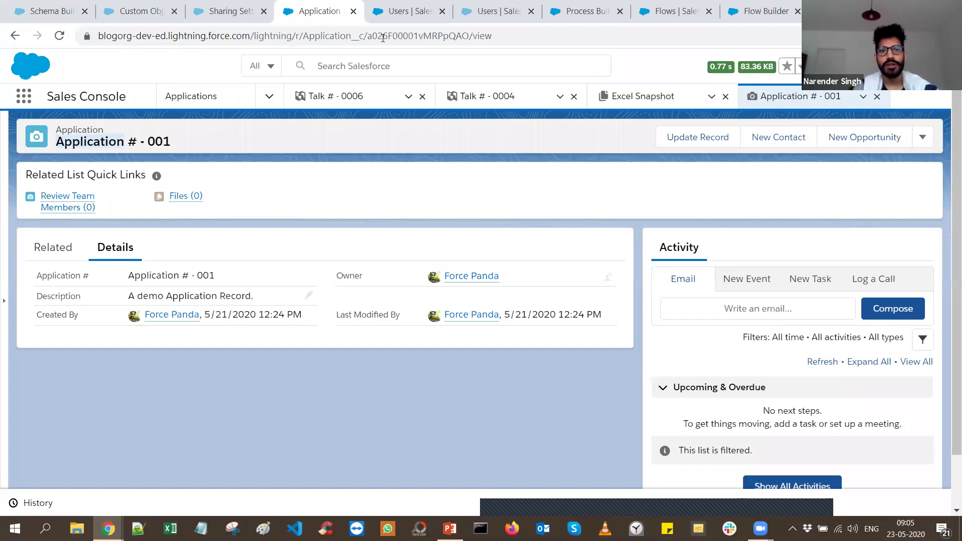
double_click(427, 36)
key(ctrl+c)
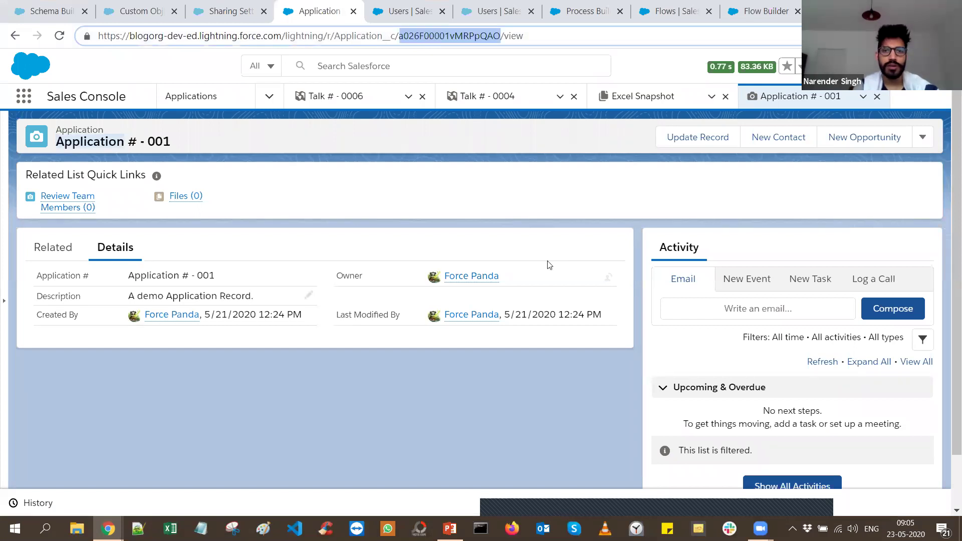
key(alt+Tab)
double_click(501, 398)
key(ctrl+v)
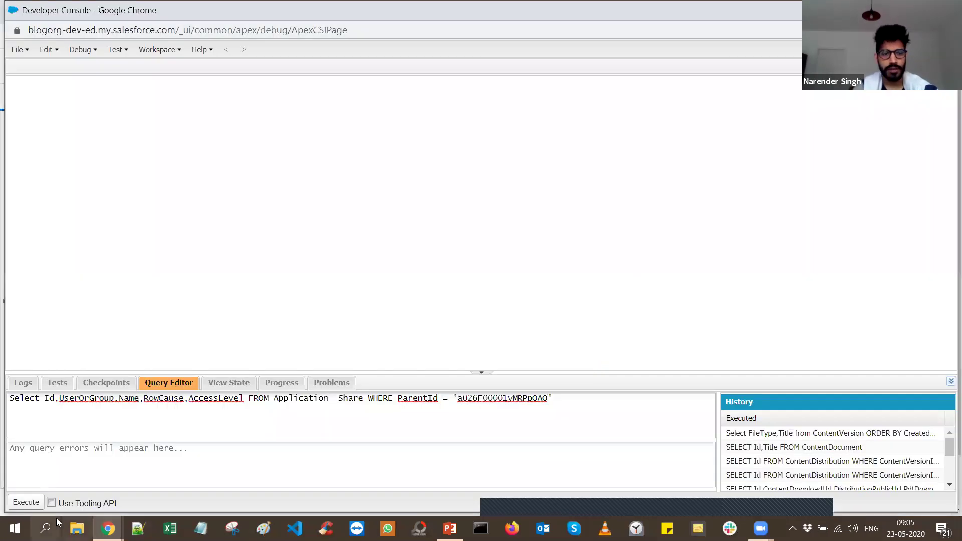
click(26, 503)
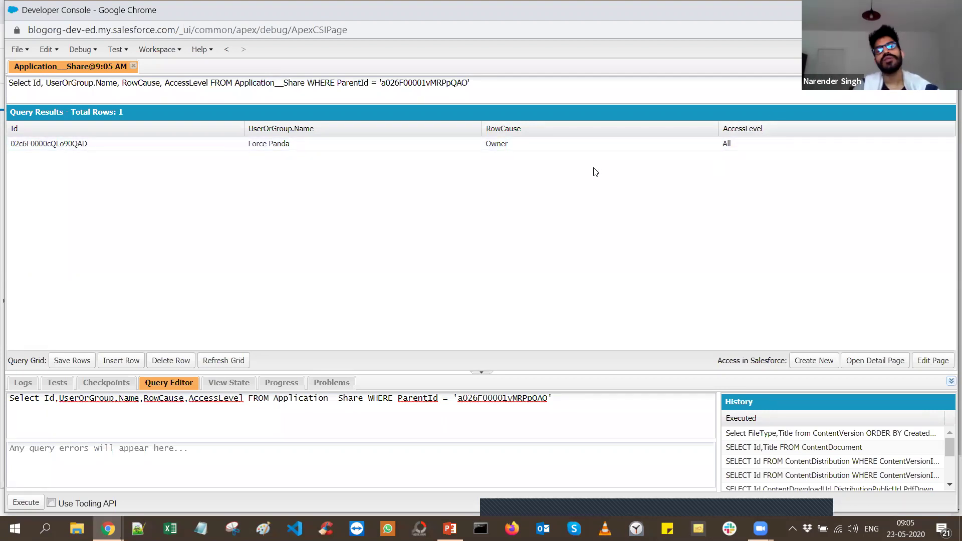
Create an active Review Team Member for Application # - 001 with the first suggested user as Team Member and Read/Write access
key(alt+Tab)
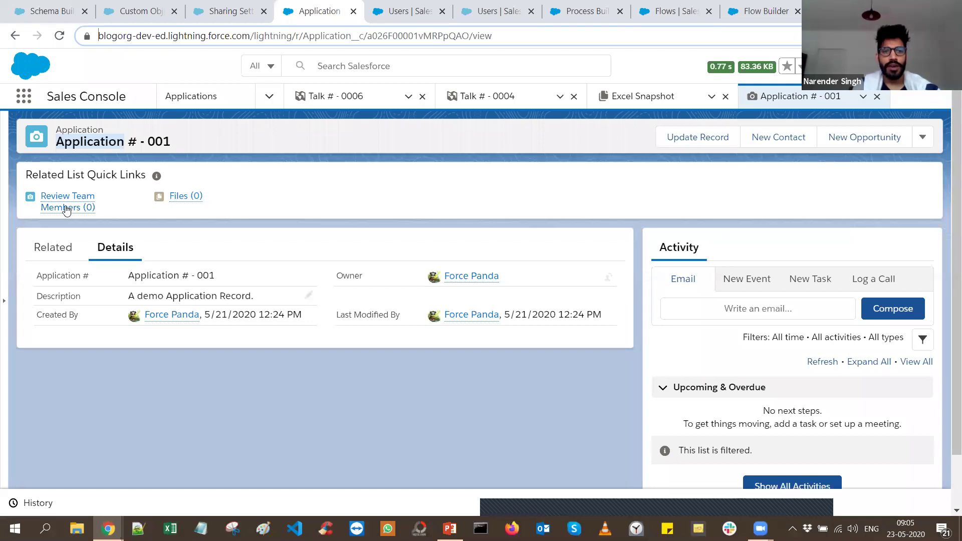
mouse_move(66, 210)
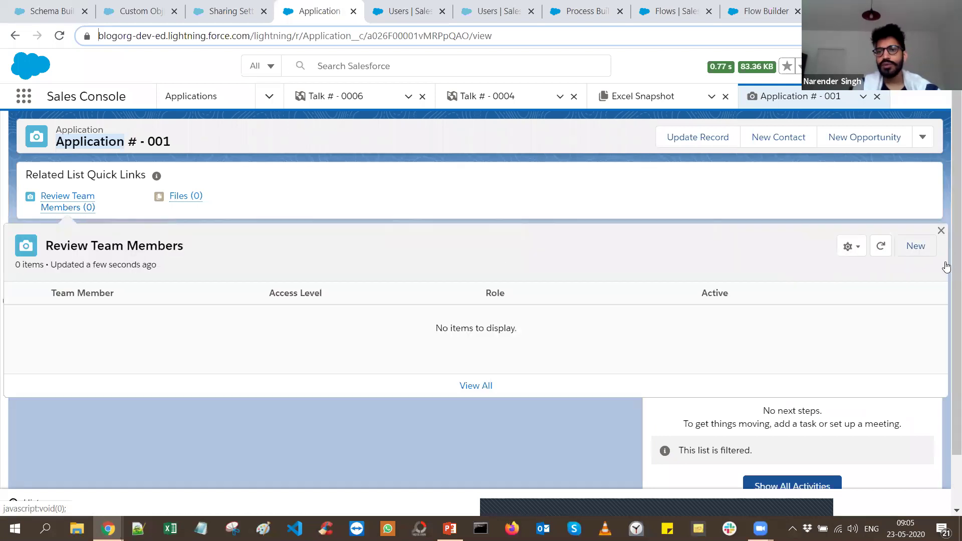
click(922, 248)
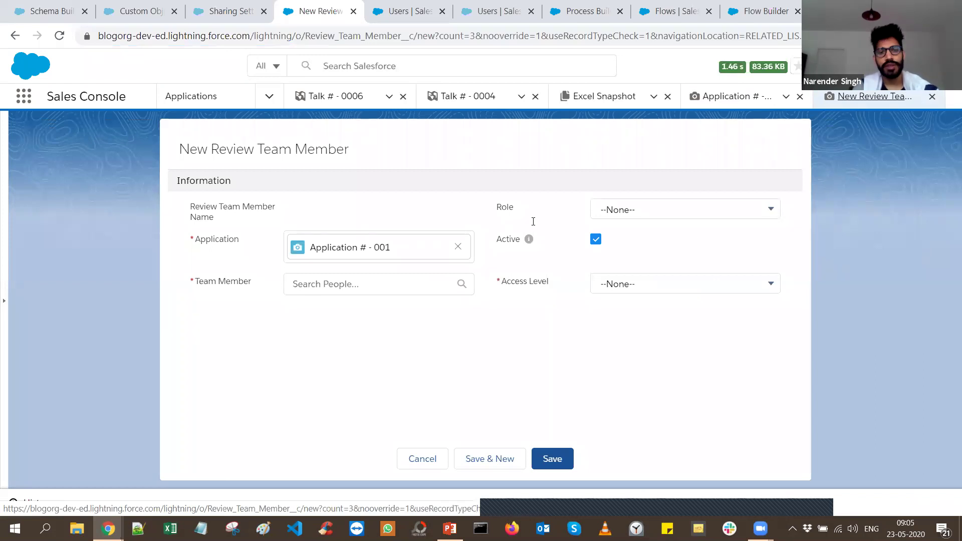
key(Tab)
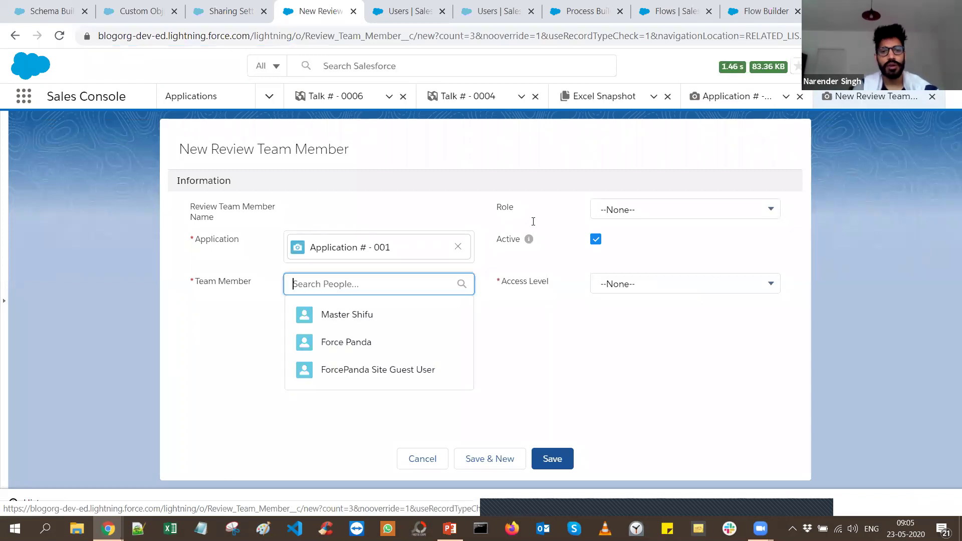
click(372, 325)
click(655, 292)
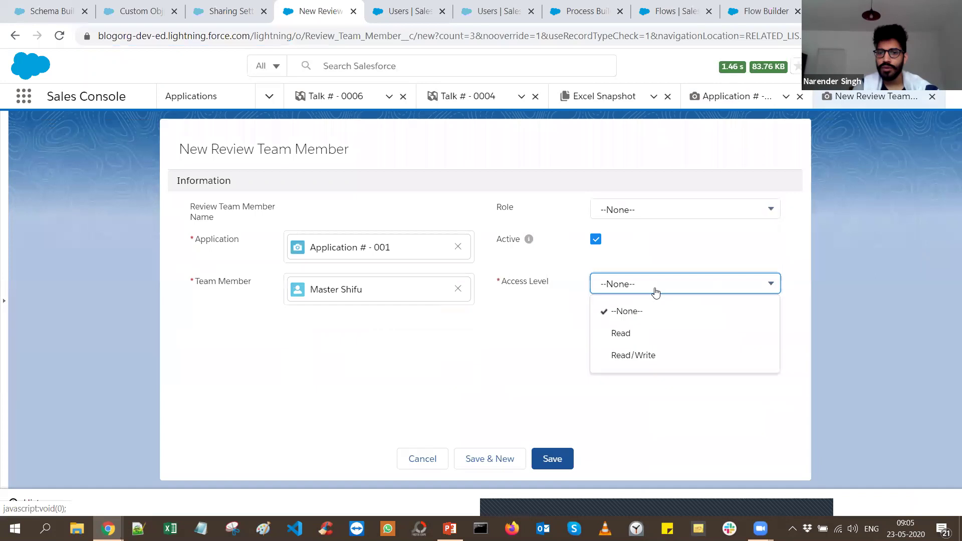
click(635, 356)
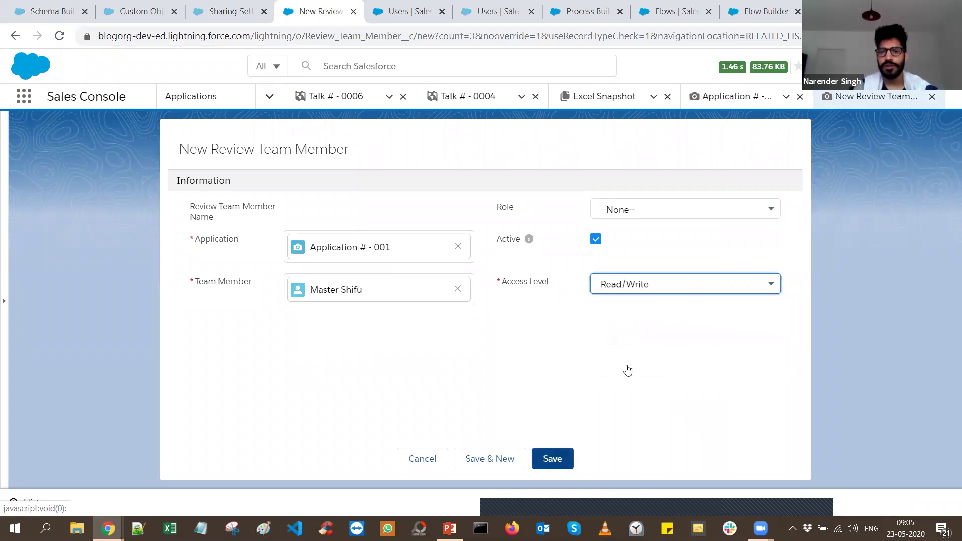
click(555, 461)
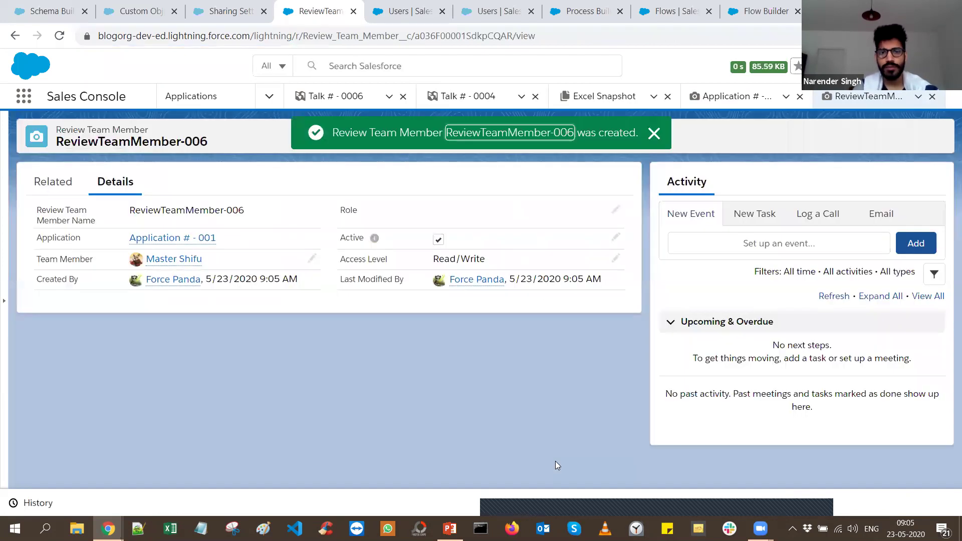
Close the previous query results in the Developer Console and rerun the Application__Share query for the newly added team member
key(alt+Tab)
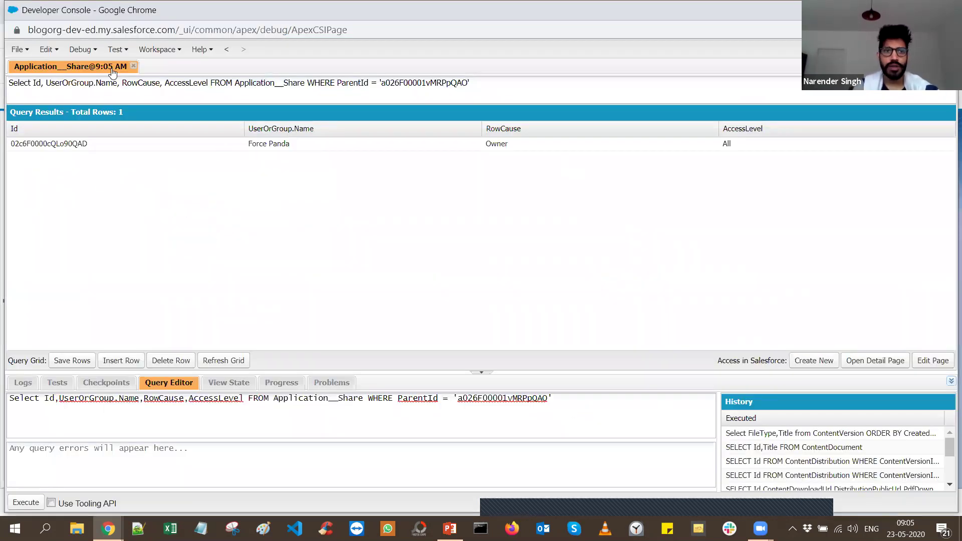
click(133, 67)
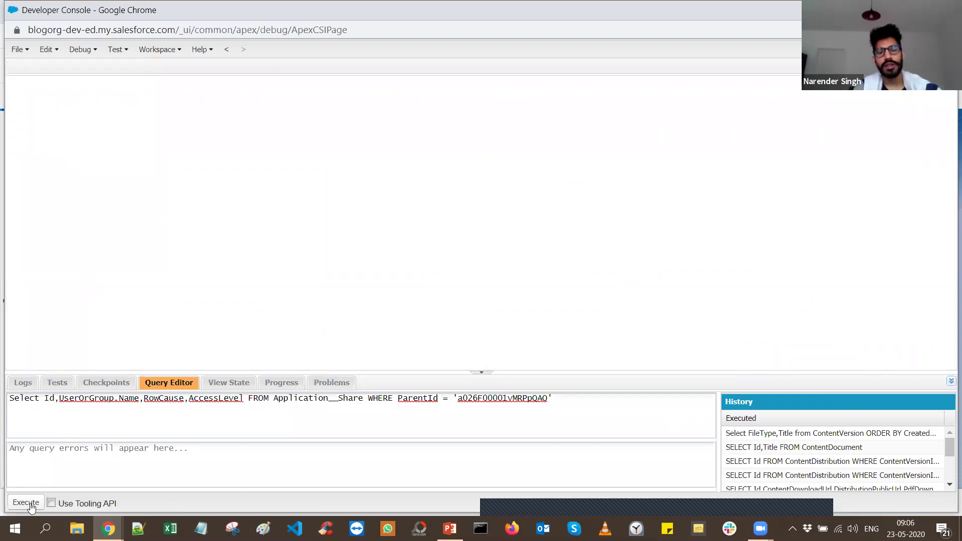
click(30, 505)
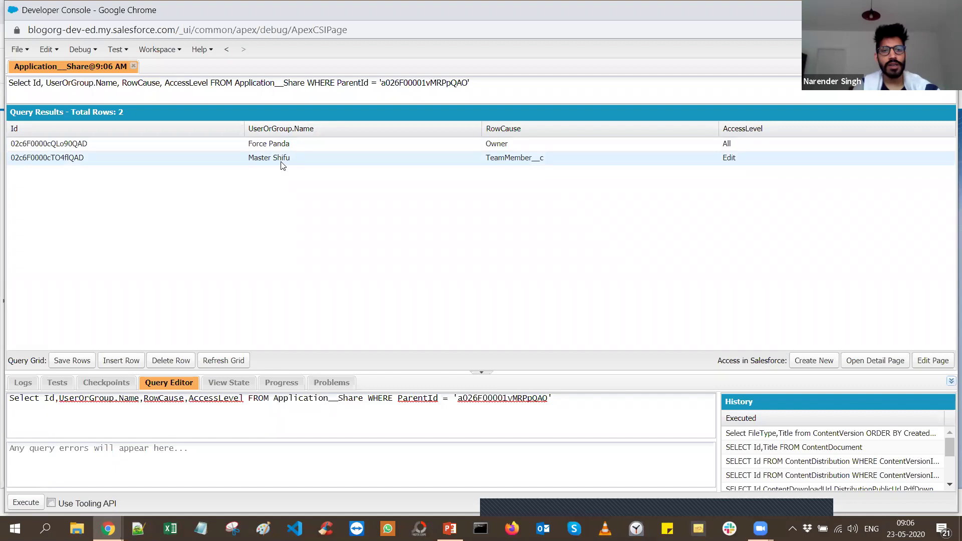
Clear the Active setting on the Review Team Member record ReviewTeamMember-006 and save it
key(alt+Tab)
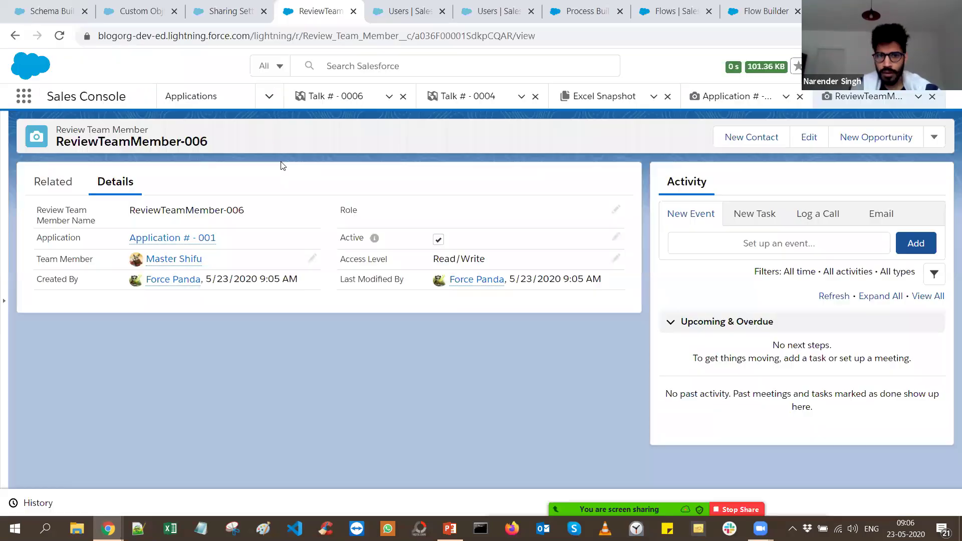
double_click(439, 244)
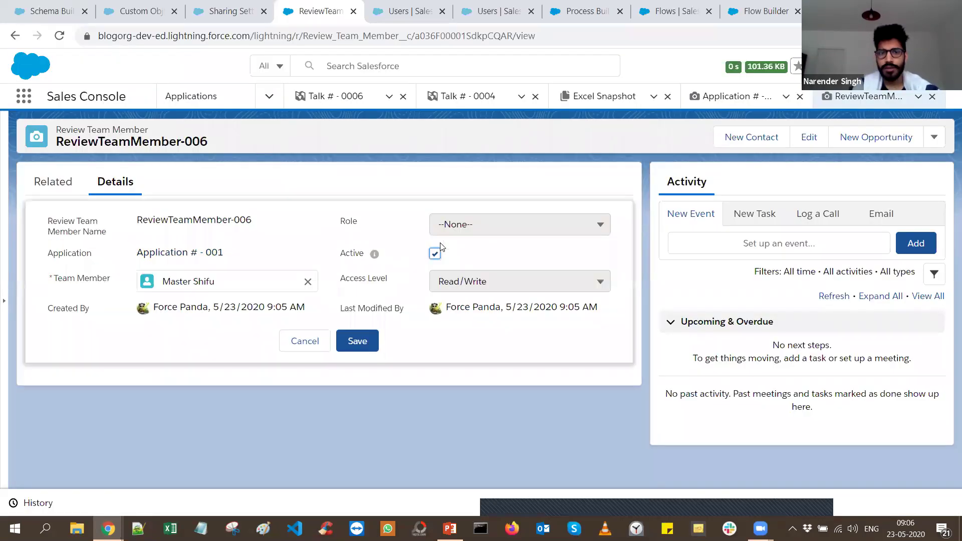
click(435, 254)
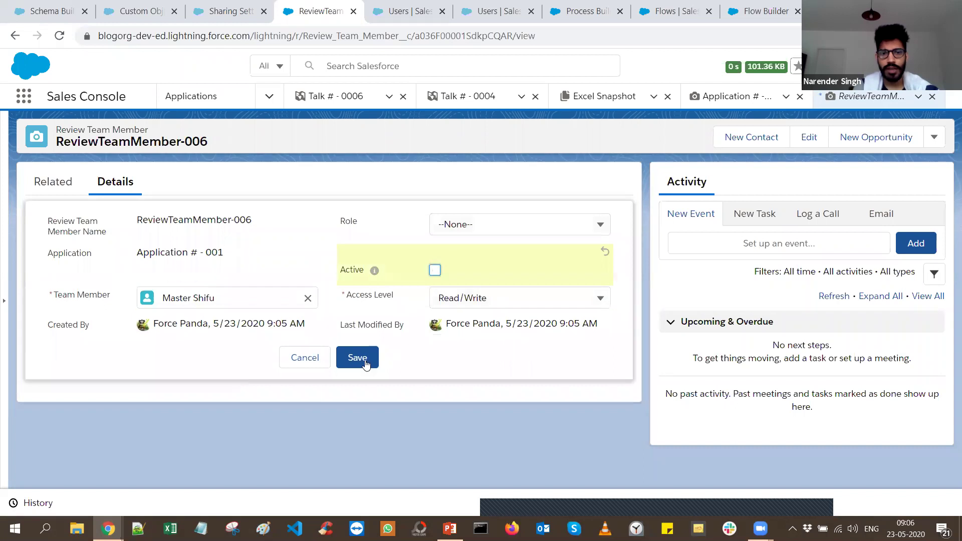
click(365, 360)
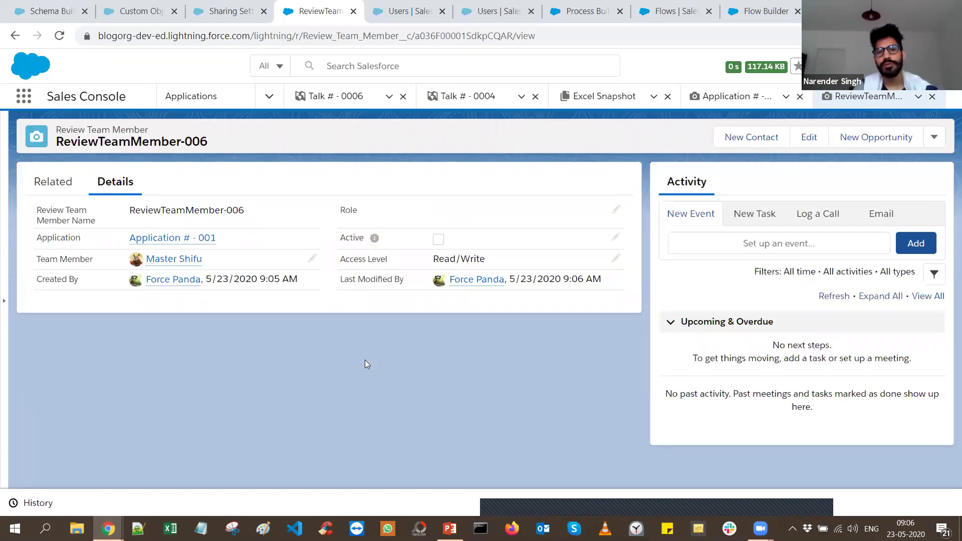
Rerun the Application__Share query in the Developer Console to check the shares after deactivating the team member
key(alt+Tab)
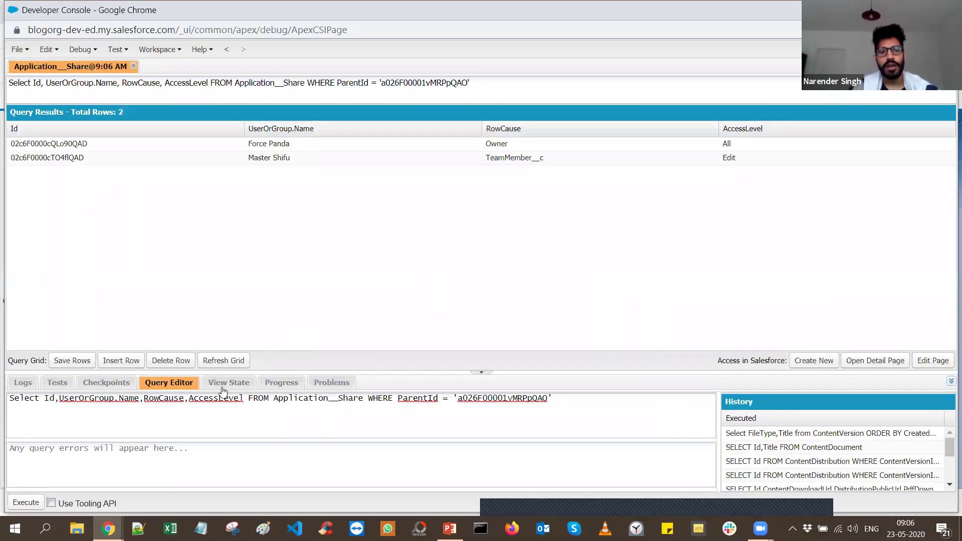
click(134, 66)
click(26, 503)
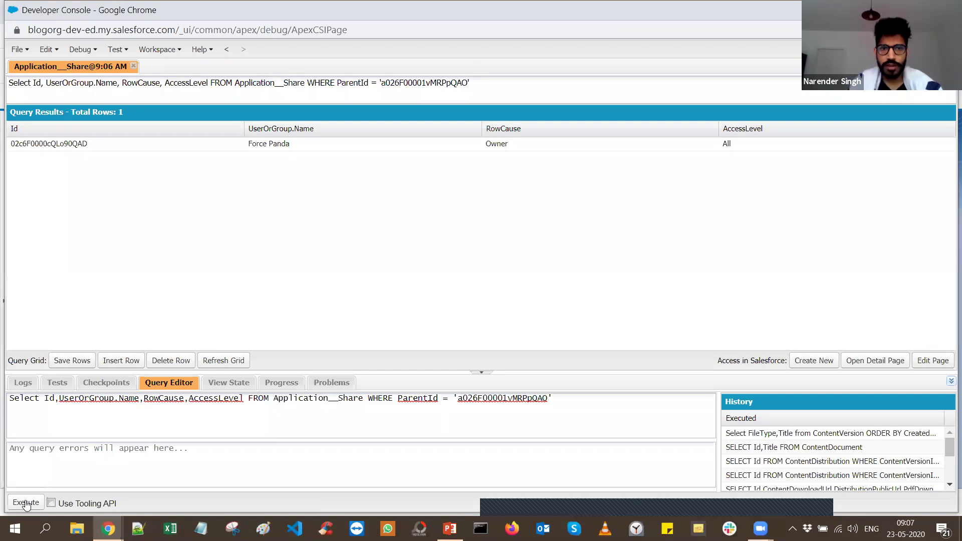
Return to Application # - 001 and examine its Review Team Members list and the actions available for the member's row
key(alt+Tab)
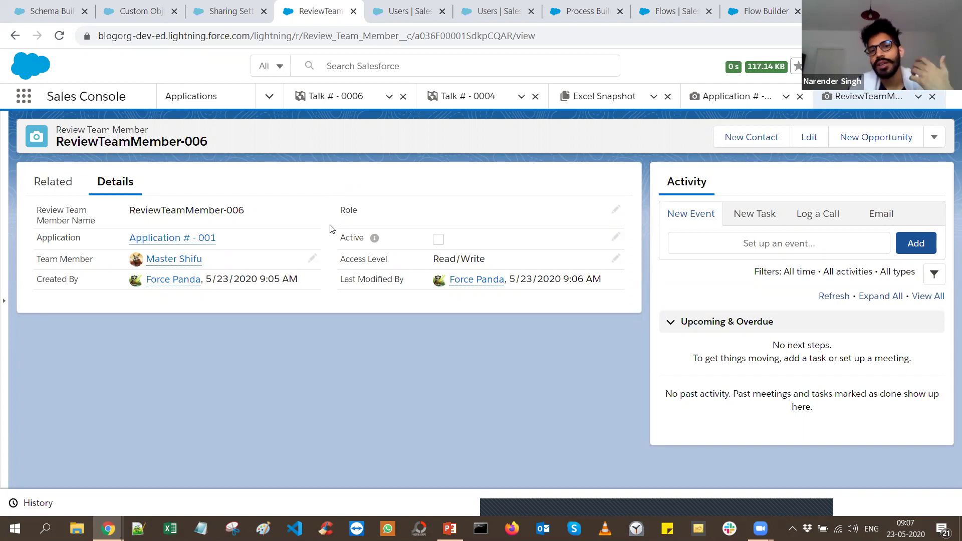
click(763, 100)
mouse_move(47, 204)
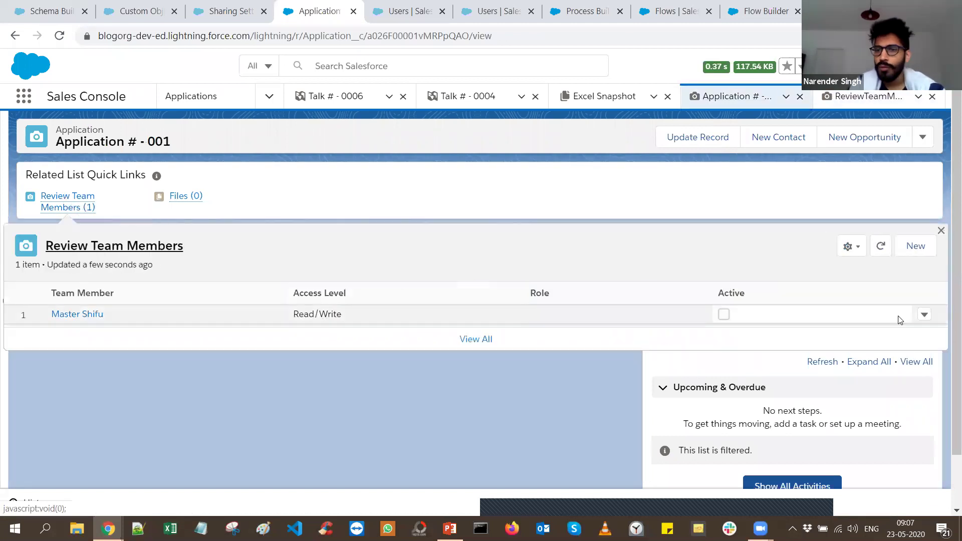
click(924, 316)
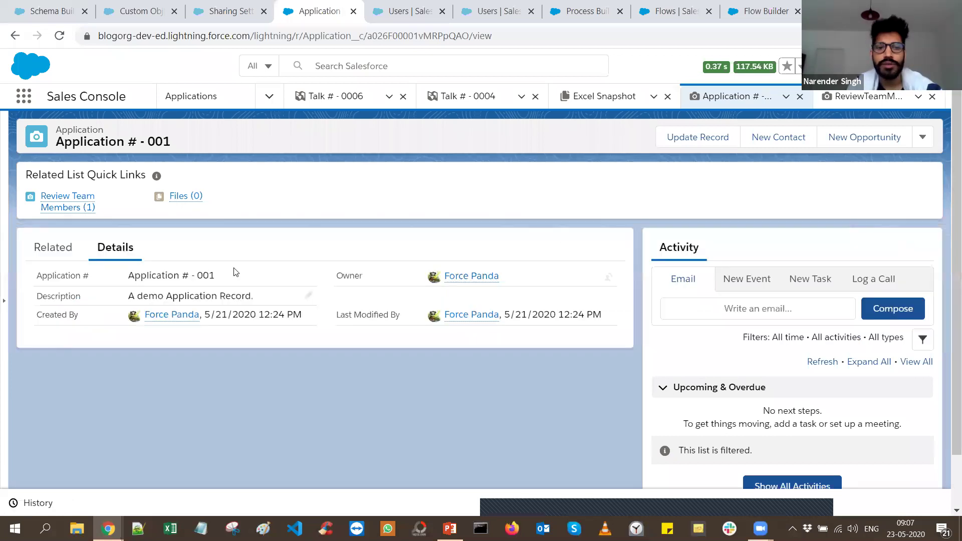
mouse_move(84, 205)
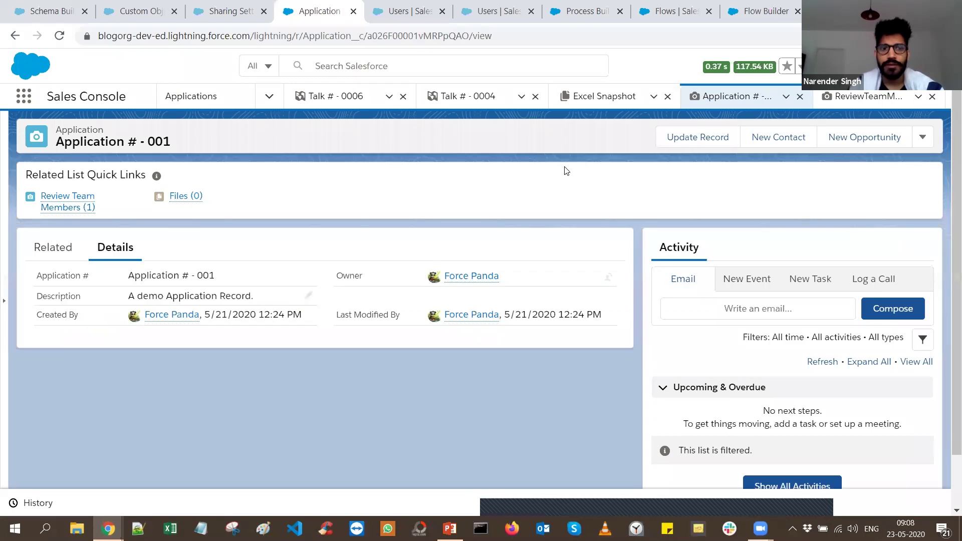
Switch to the PowerPoint presentation and start the slide show from the Resources slide, number 13
key(alt+Tab)
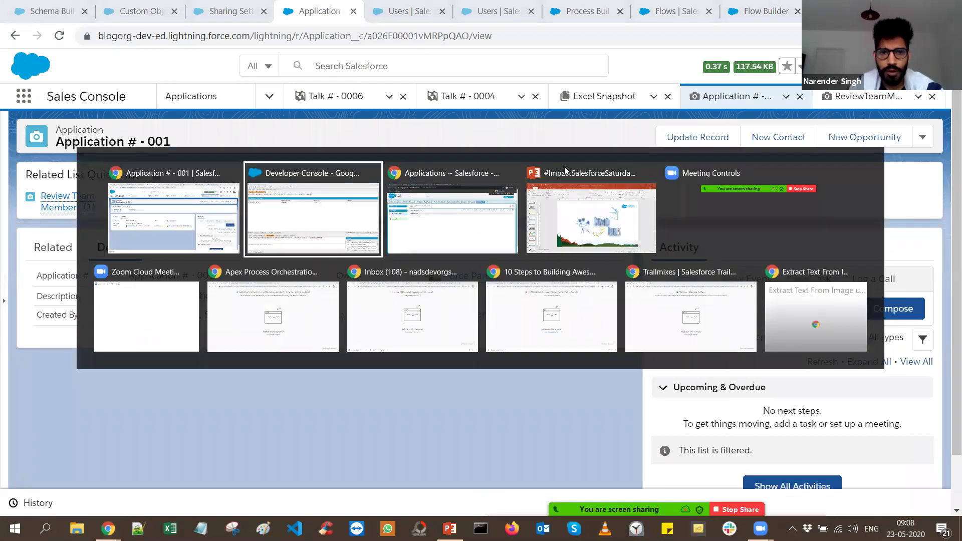
key(alt+Tab)
key(alt+Tab)
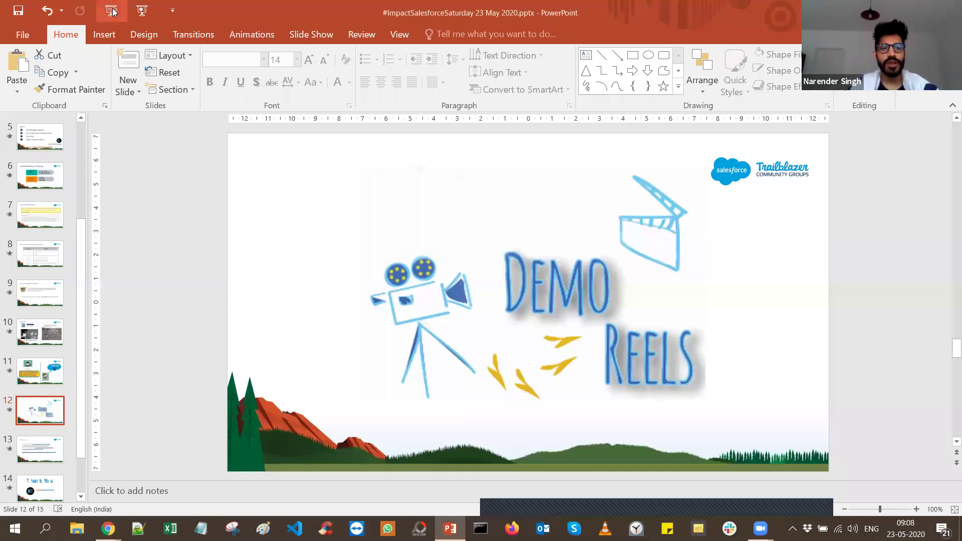
key(shift+F5)
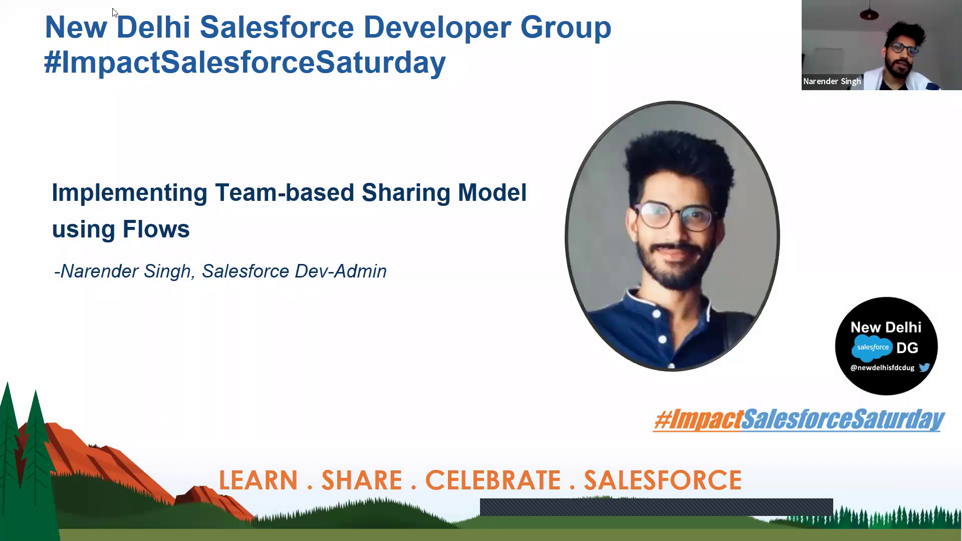
key(Escape)
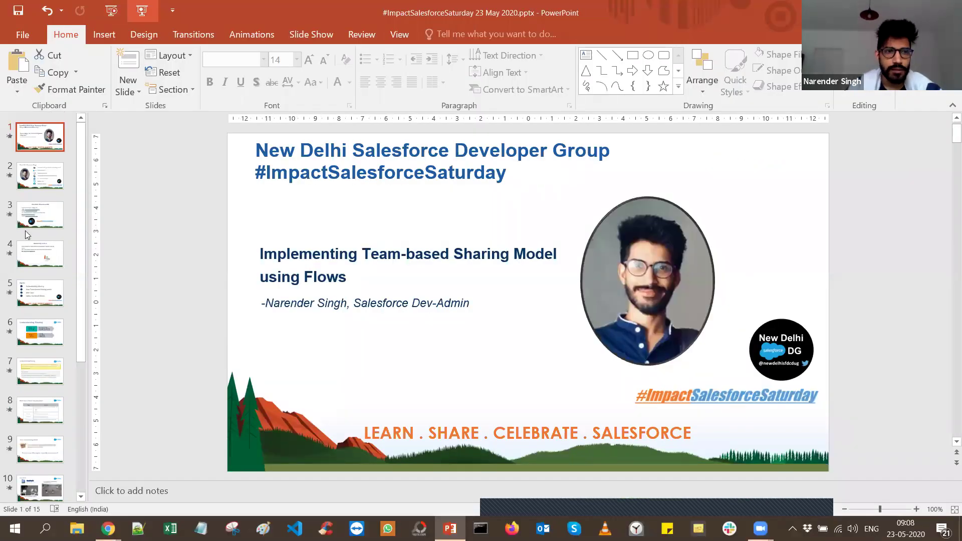
scroll(42, 325, down, 5)
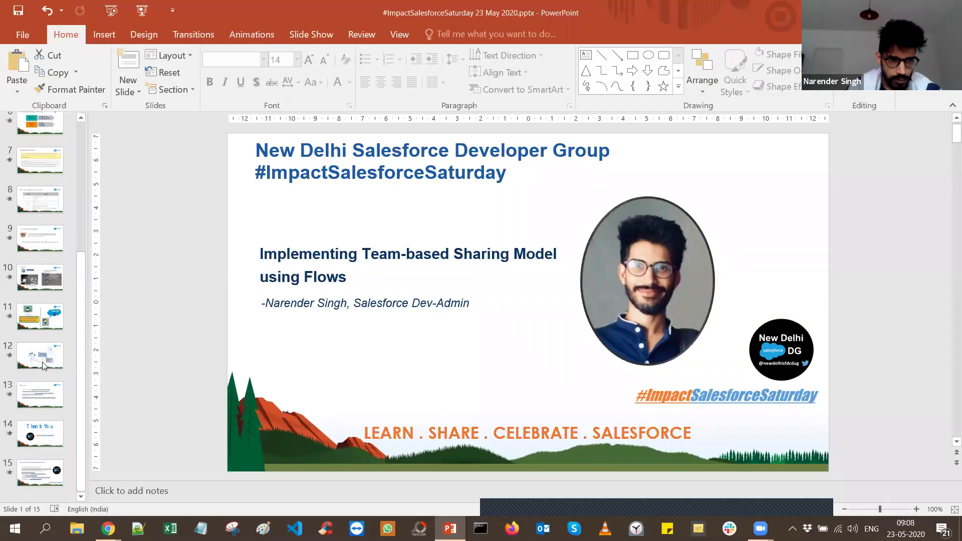
click(43, 392)
click(142, 11)
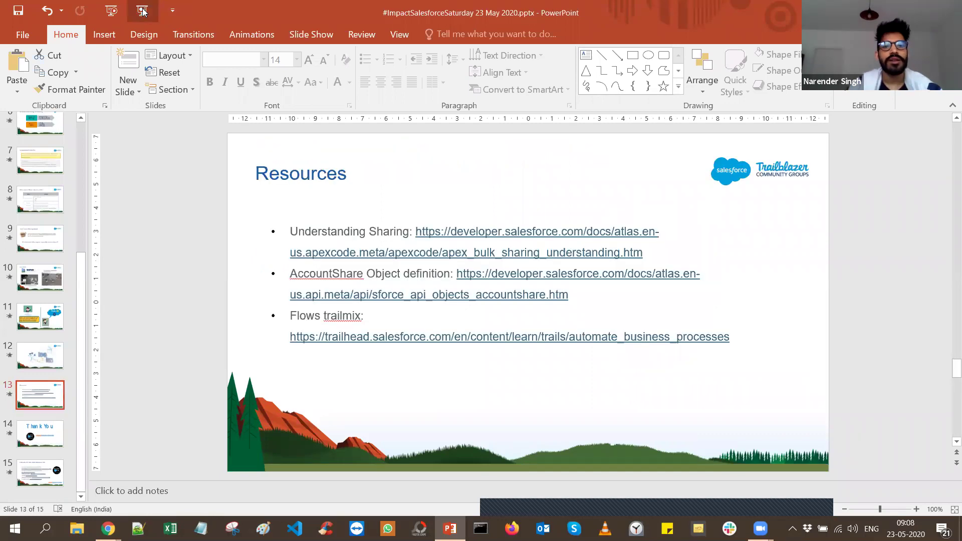
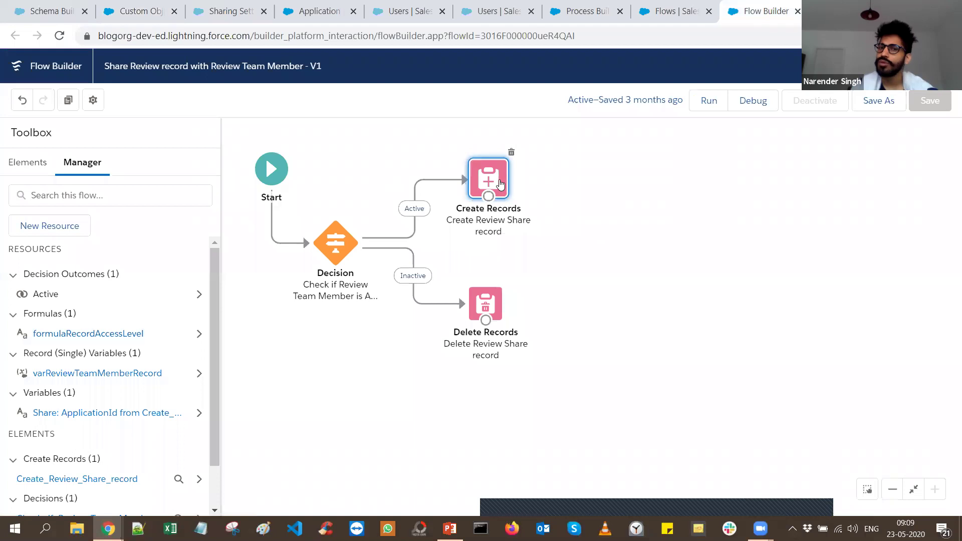
Open the Create Review Share record element and clear its RowCause value to list the available picklist values
double_click(499, 184)
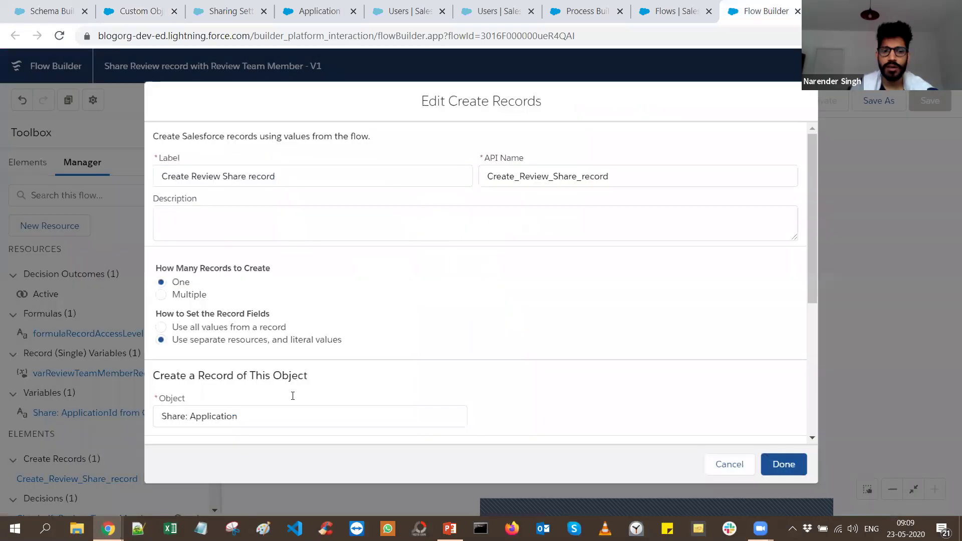
scroll(271, 376, down, 5)
click(573, 331)
key(ctrl+a)
text(asm,dnmasdk)
key(BackSpace)
key(BackSpace)
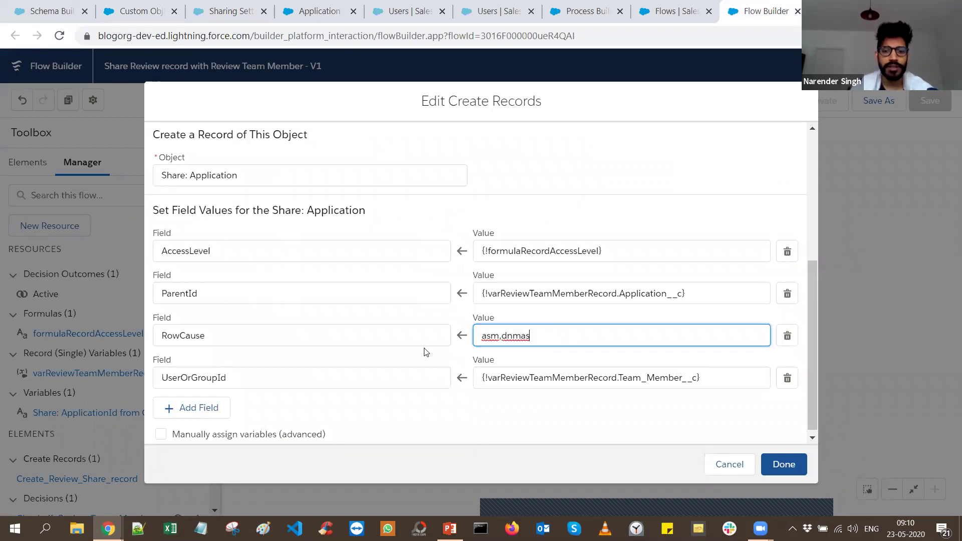
key(ctrl+a)
key(BackSpace)
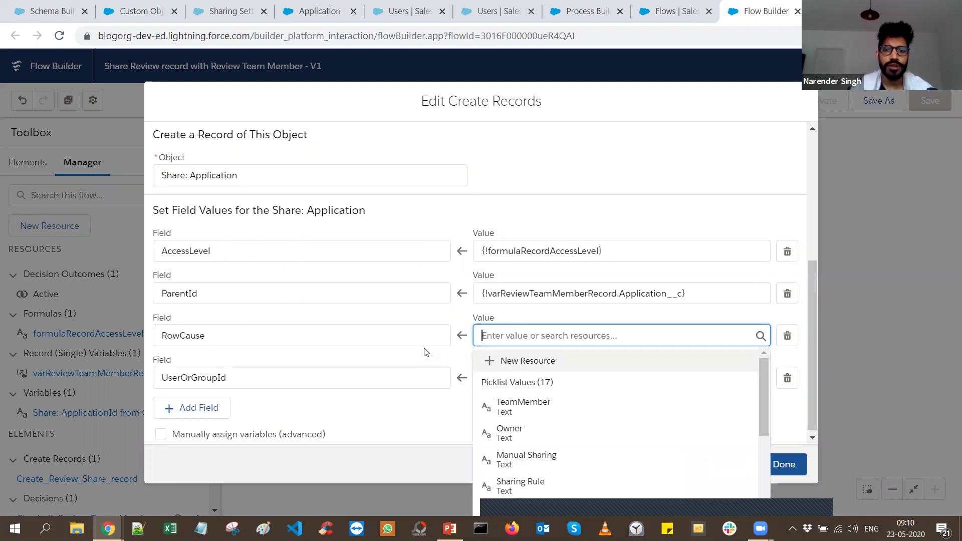
Go to the custom object's setup page and examine its Apex Sharing Reasons
key(alt+Tab)
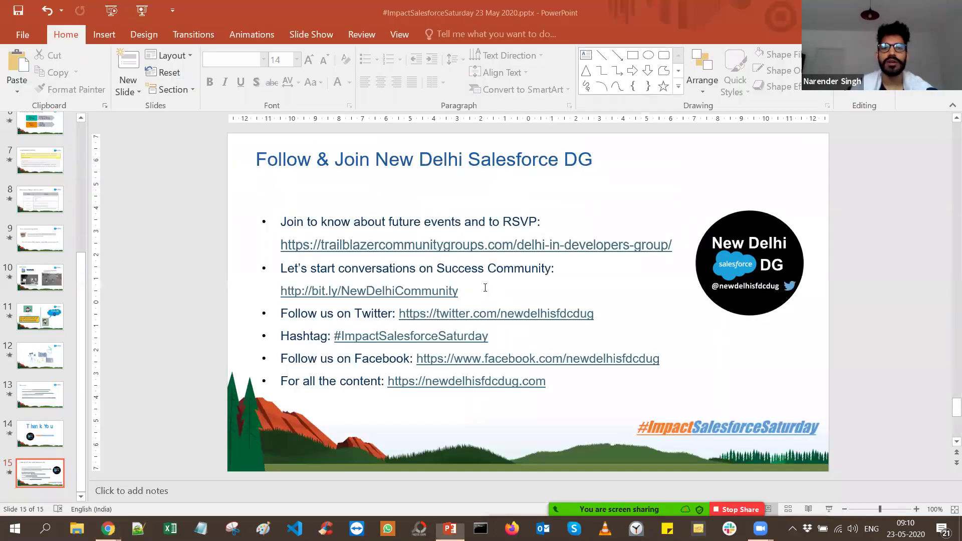
key(alt+Tab)
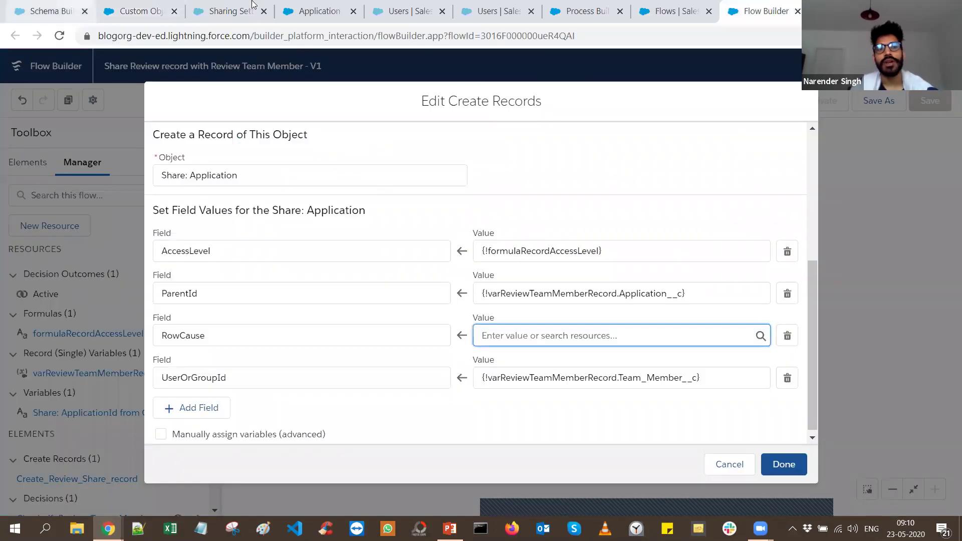
click(140, 5)
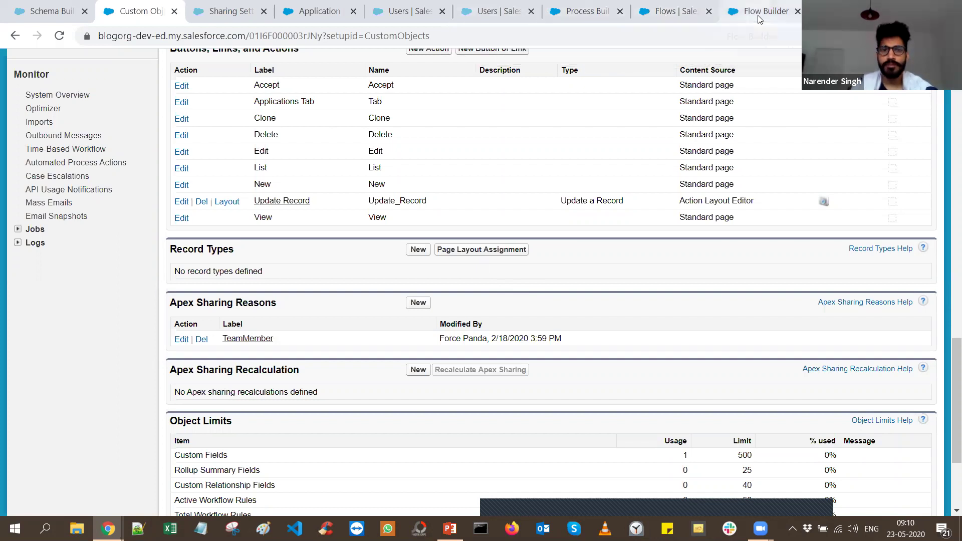
Compare the Apex Sharing Reasons with the RowCause column of the Application__Share query results in the Developer Console
key(alt+Tab)
key(alt+Tab)
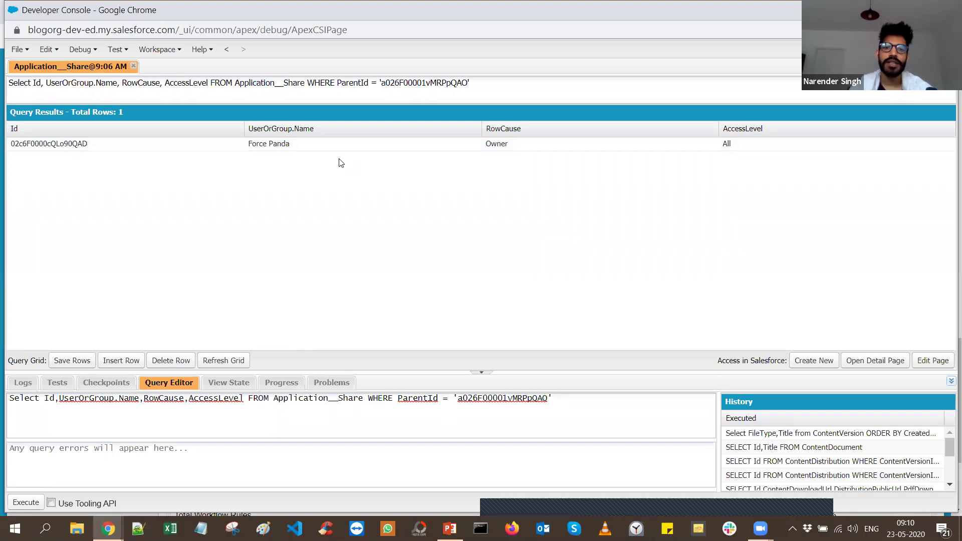
key(alt+Tab)
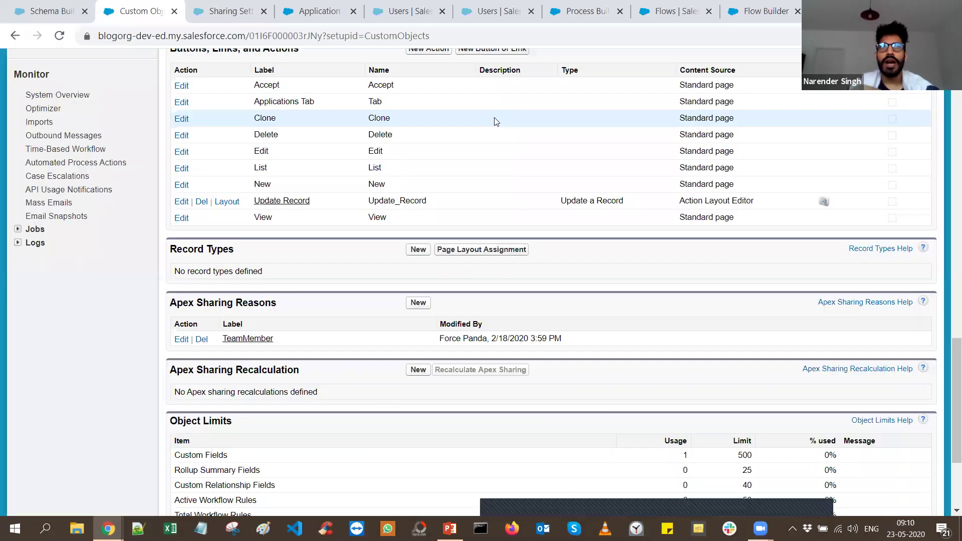
key(alt+Tab)
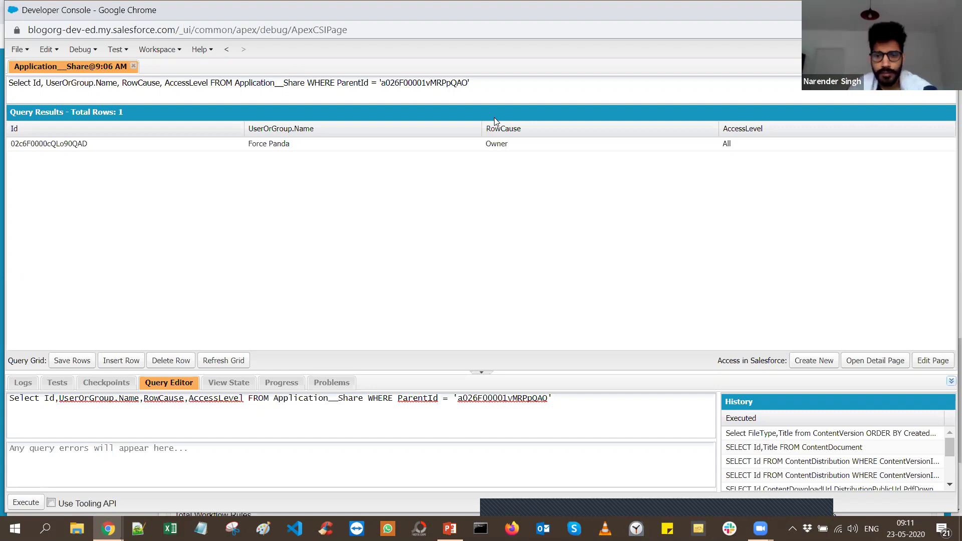
key(alt+Tab)
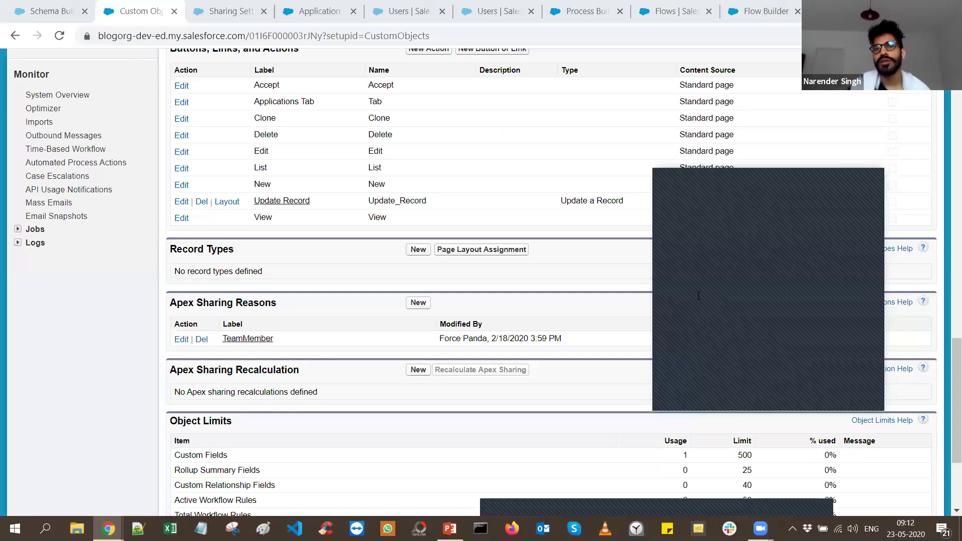
Search the web in a new tab for "summer 20 release notes salesforce" and open the Salesforce Summer '20 Release Notes
key(ctrl+t)
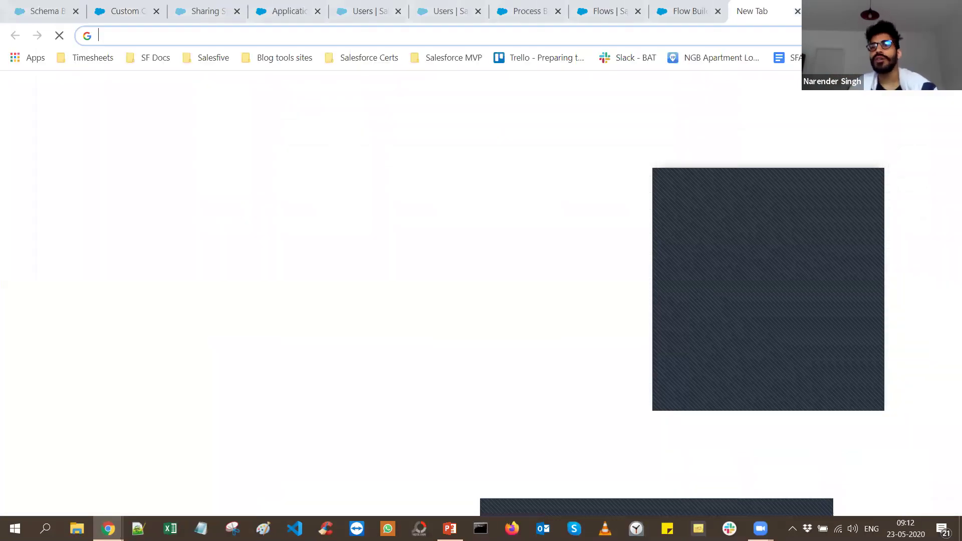
text(summer)
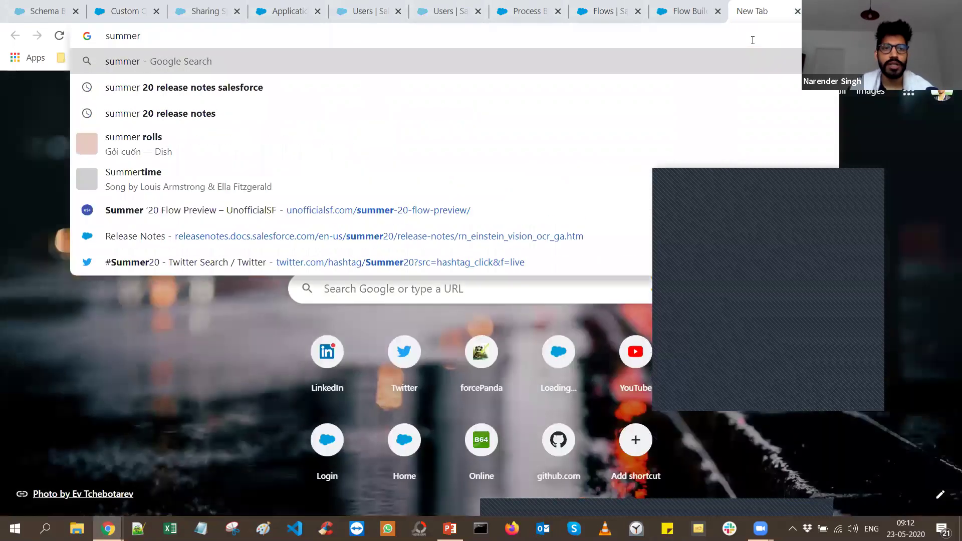
key(Down)
key(Return)
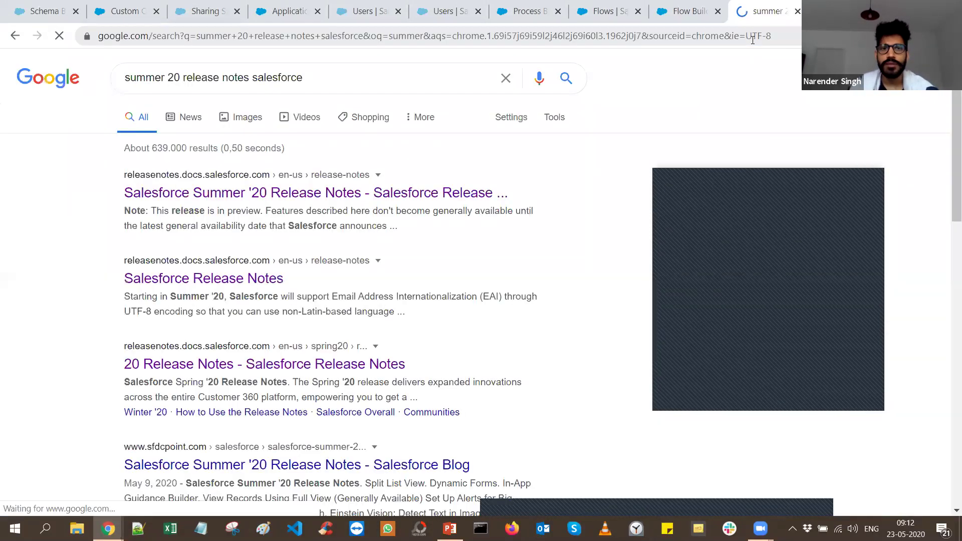
click(348, 196)
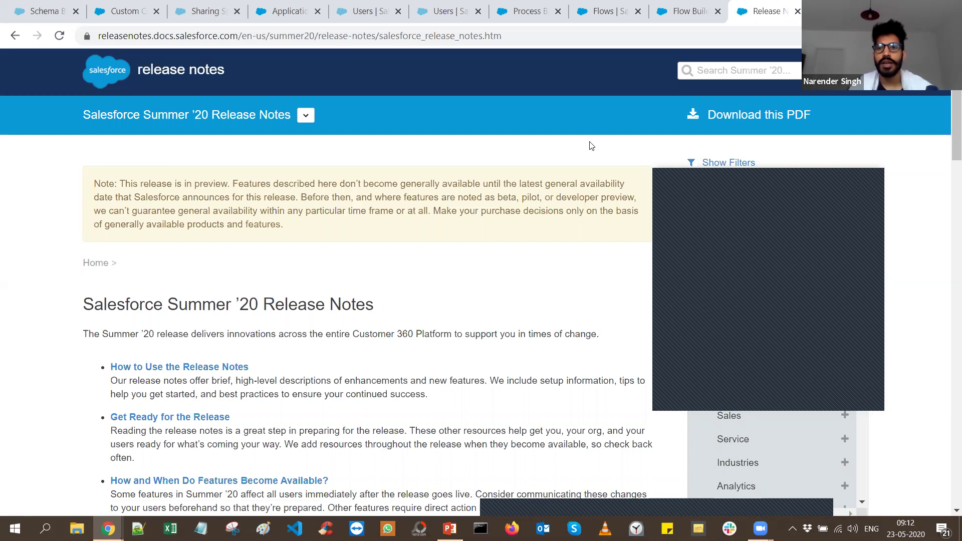
Search the Summer '20 release notes for Flows
click(757, 61)
text(flows)
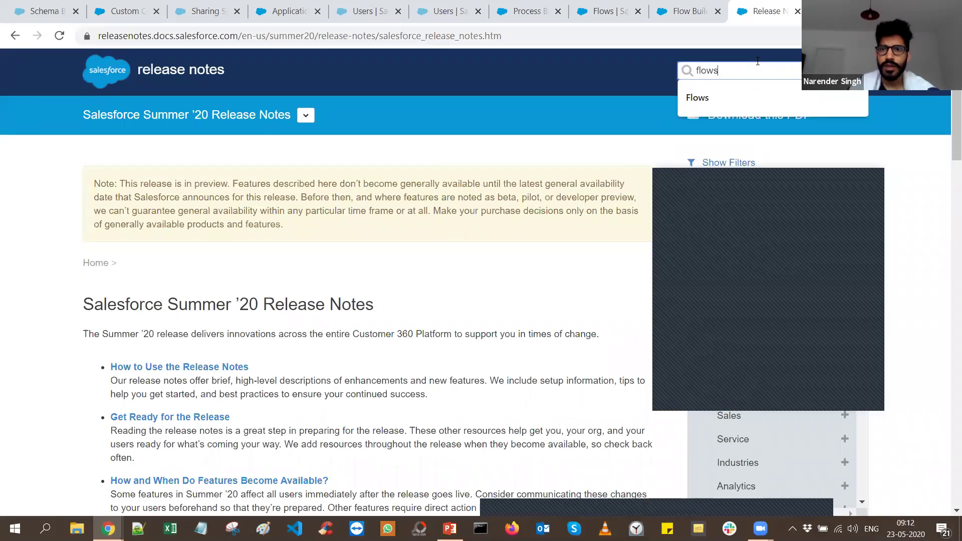
key(Down)
key(Return)
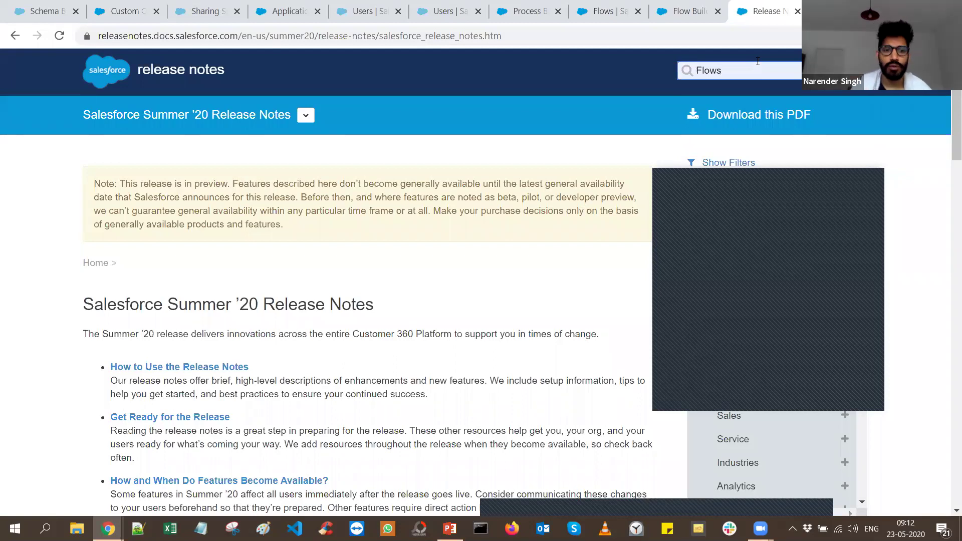
scroll(325, 373, down, 3)
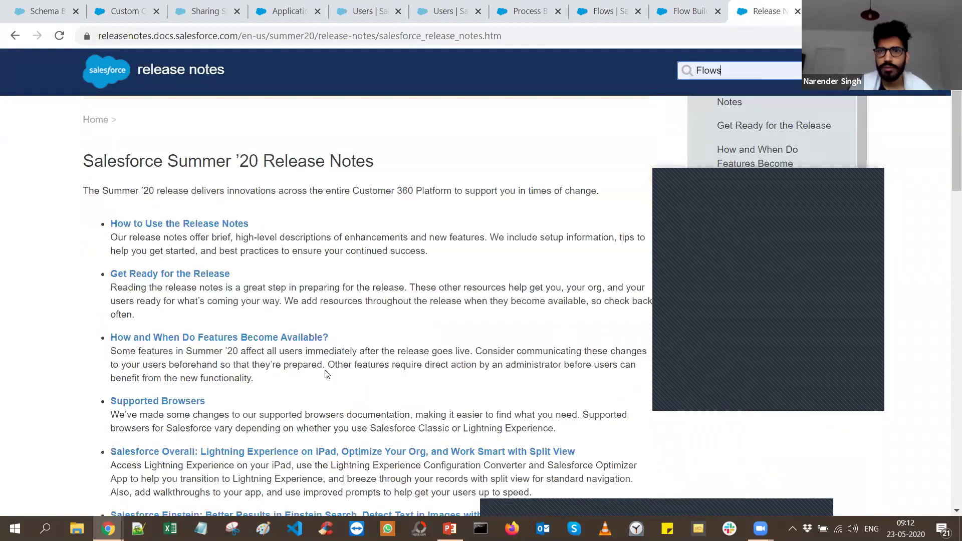
key(Return)
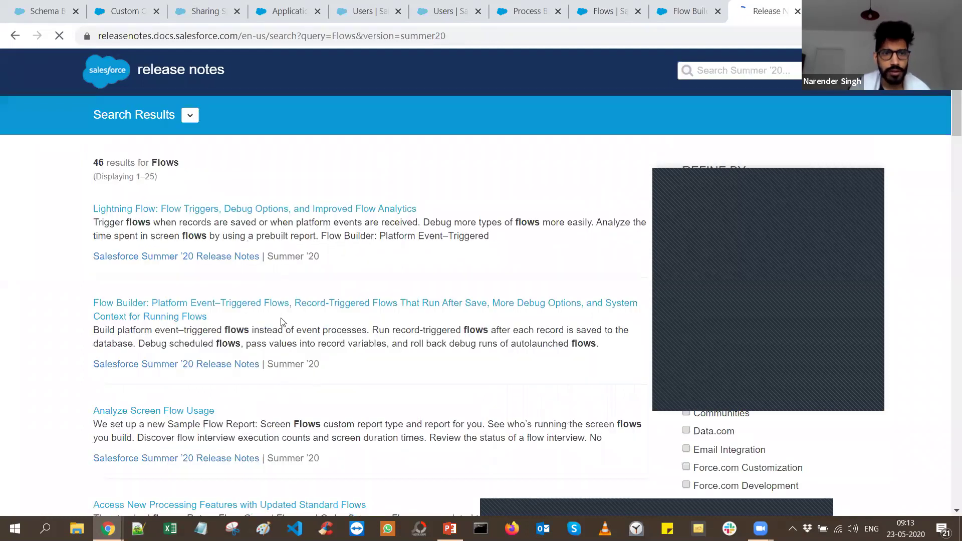
Open the Lightning Flow release note and its Flow Builder article to review the triggered flow and debug features
click(289, 209)
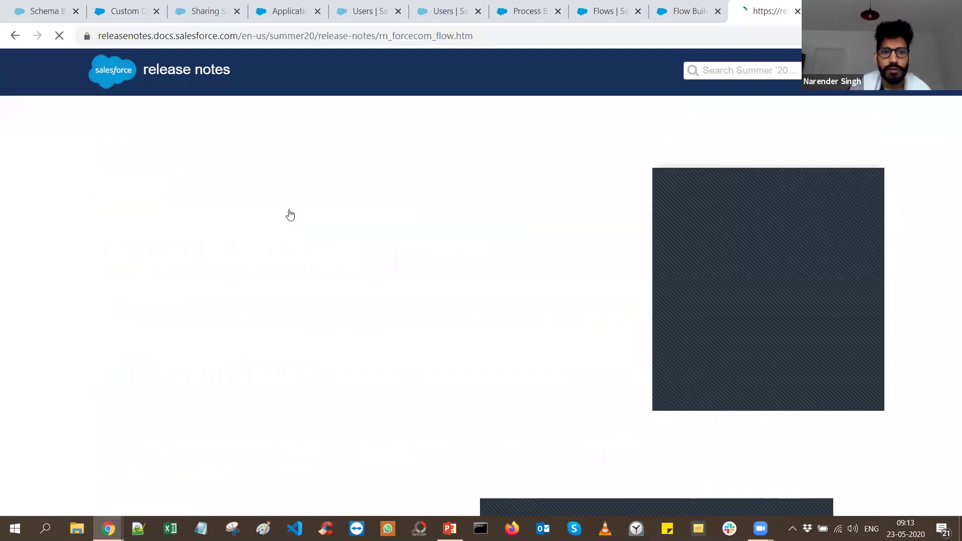
scroll(253, 363, down, 2)
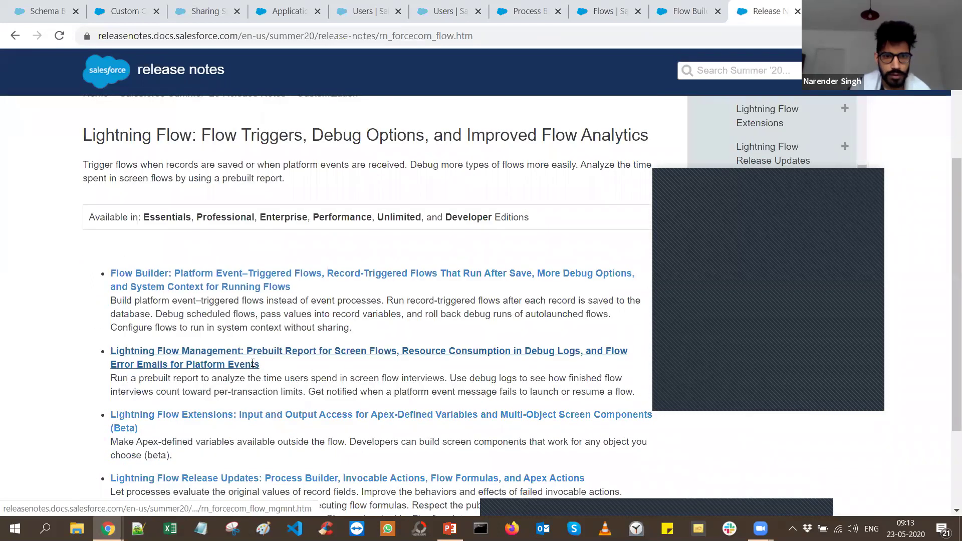
click(294, 281)
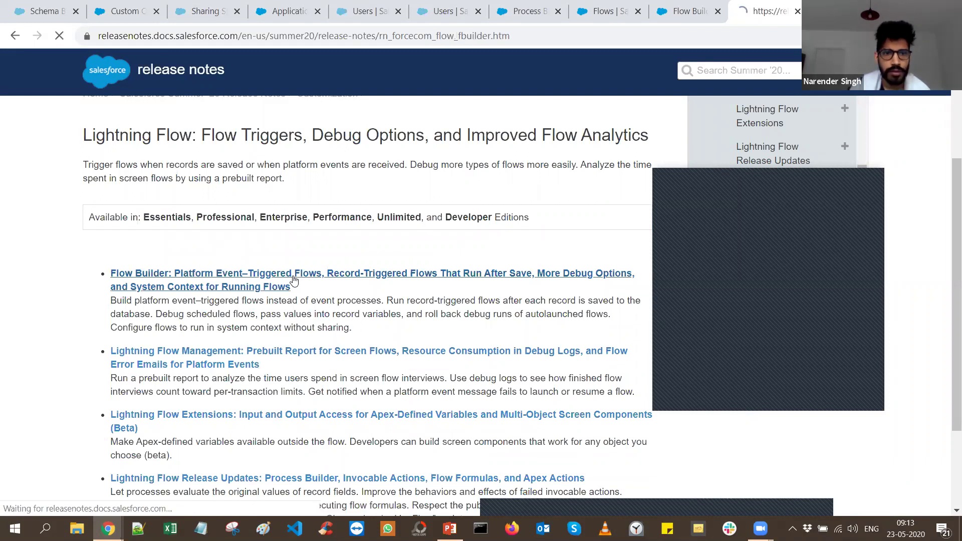
scroll(294, 281, down, 3)
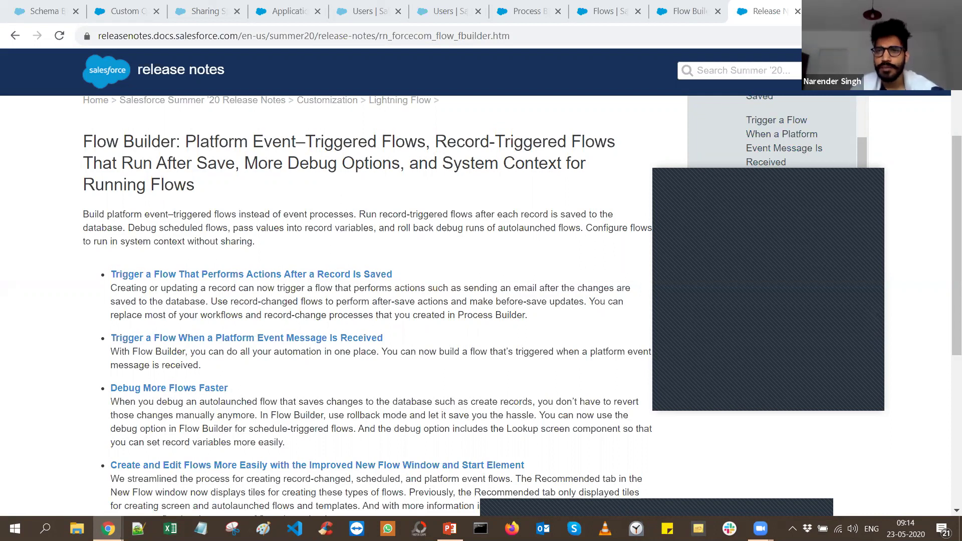
key(ctrl+t)
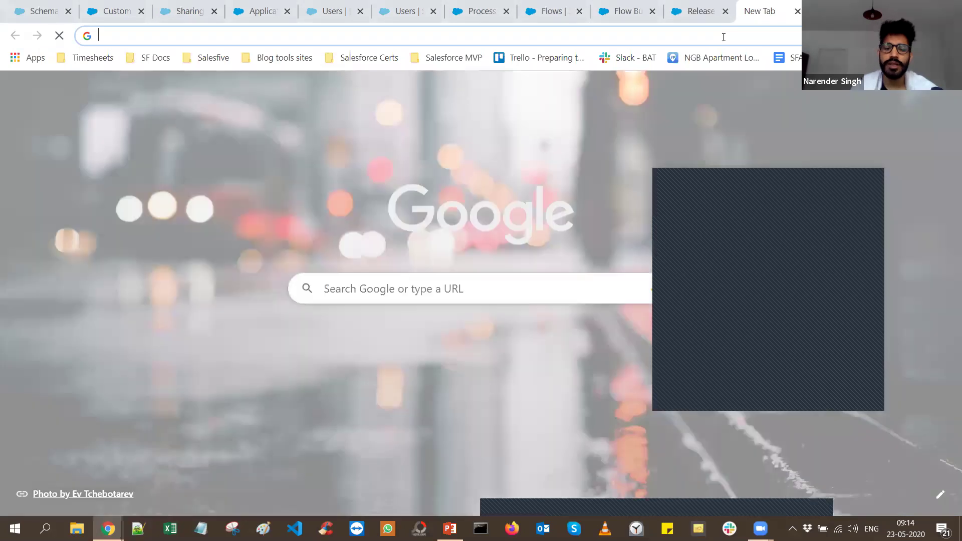
text(tr)
key(Down)
key(Down)
key(Down)
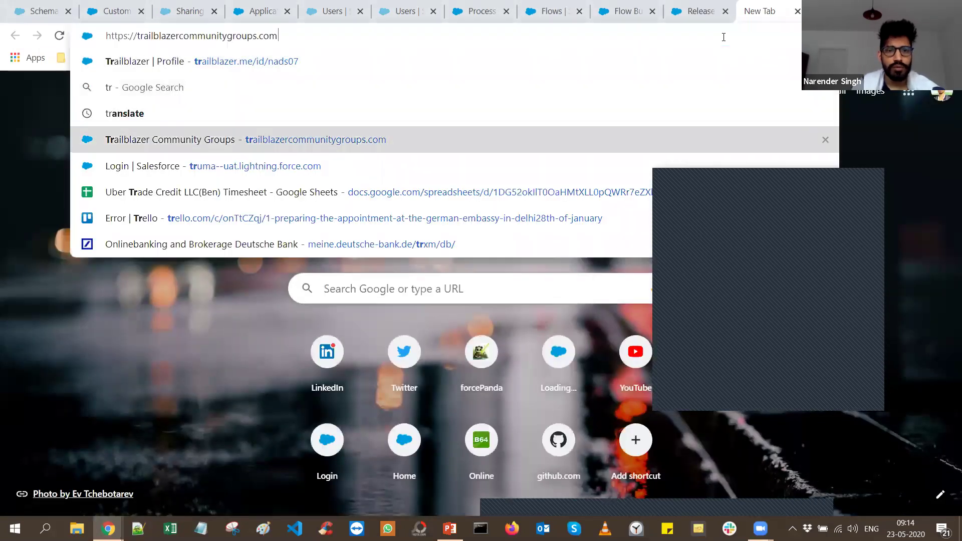
key(ctrl+a)
text(tra)
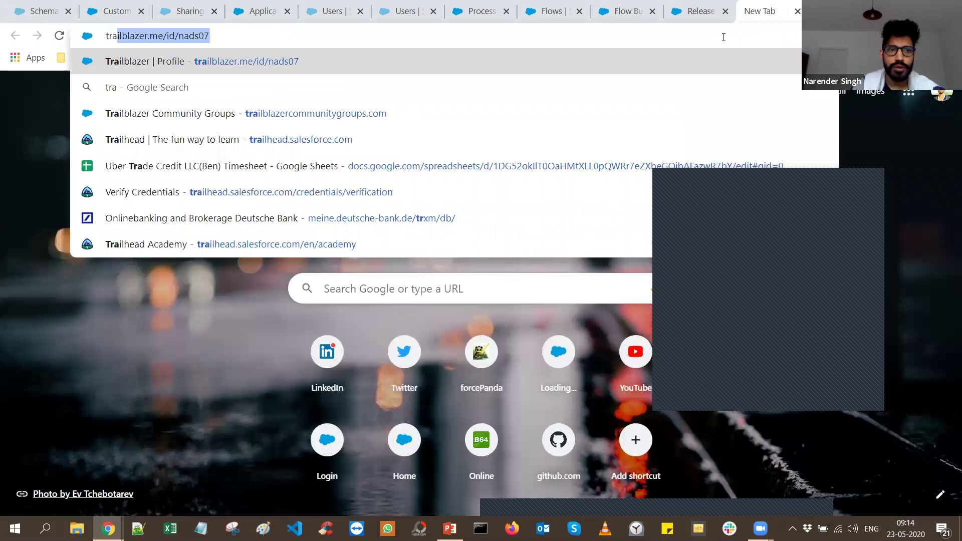
text(ilhead)
key(Down)
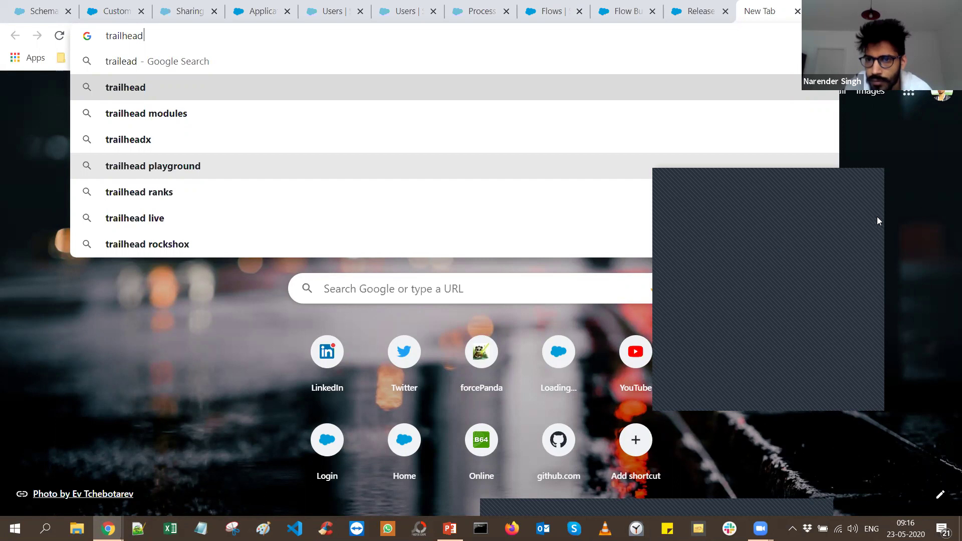
key(Escape)
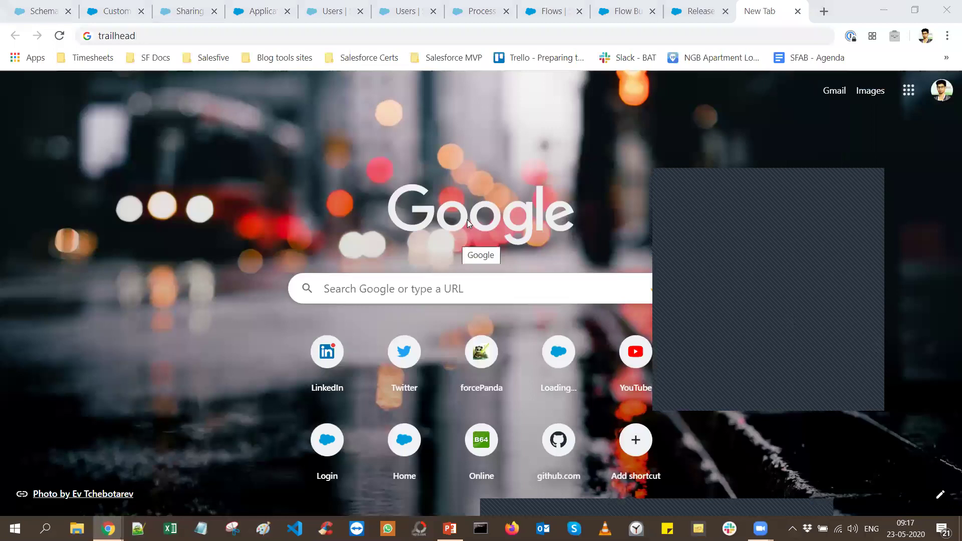
Switch to the PowerPoint presentation and start the slide show from slide 15, Follow & Join New Delhi Salesforce DG
key(alt+Tab)
key(Tab)
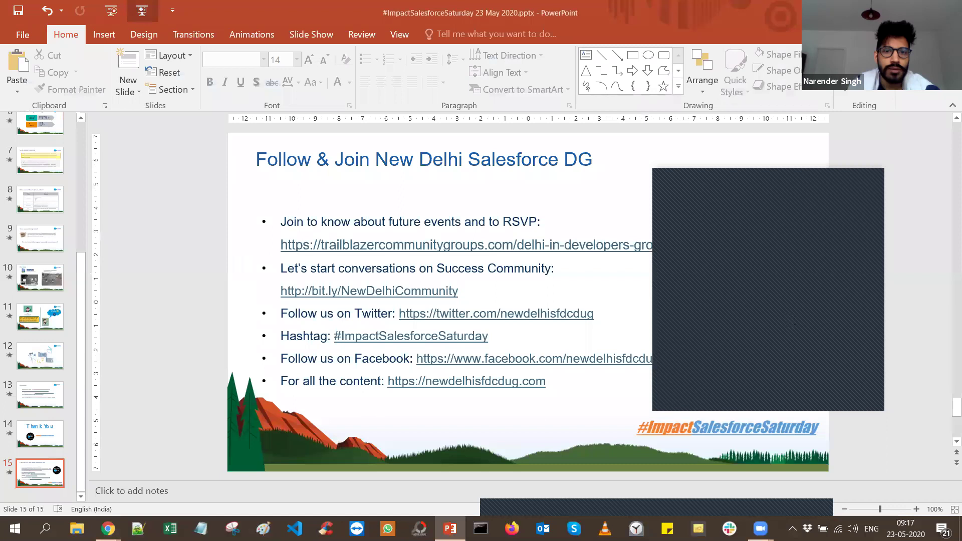
key(shift+F5)
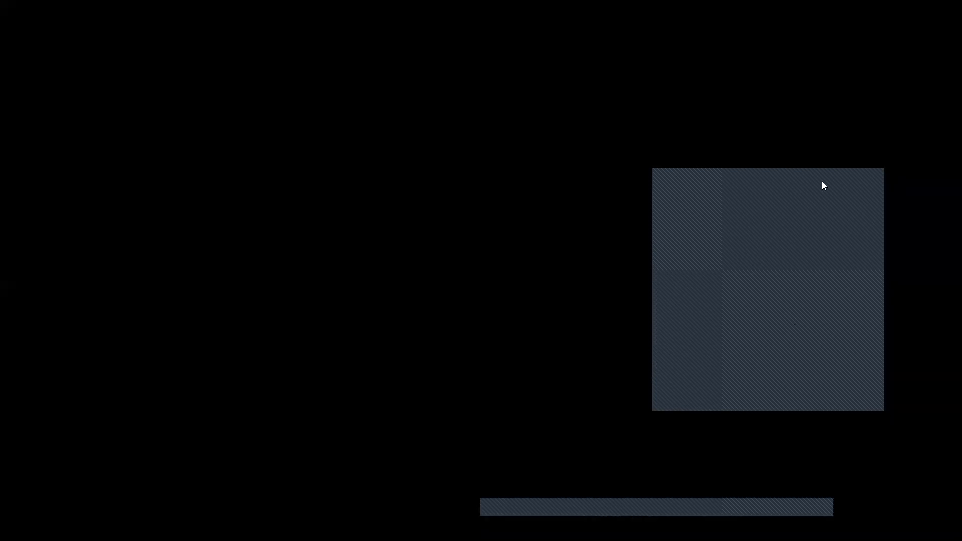